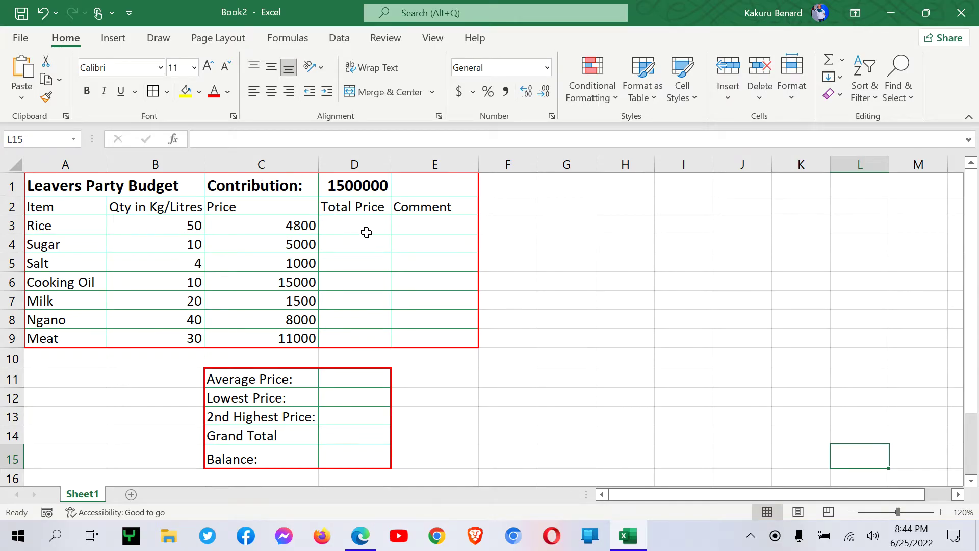
- Read the Total Price instructions in the assignment PDF, then return to the budget workbook
{"action": "left_click", "coordinate": [359, 535]}
{"action": "scroll", "coordinate": [449, 270], "scroll_direction": "up", "scroll_amount": 3}
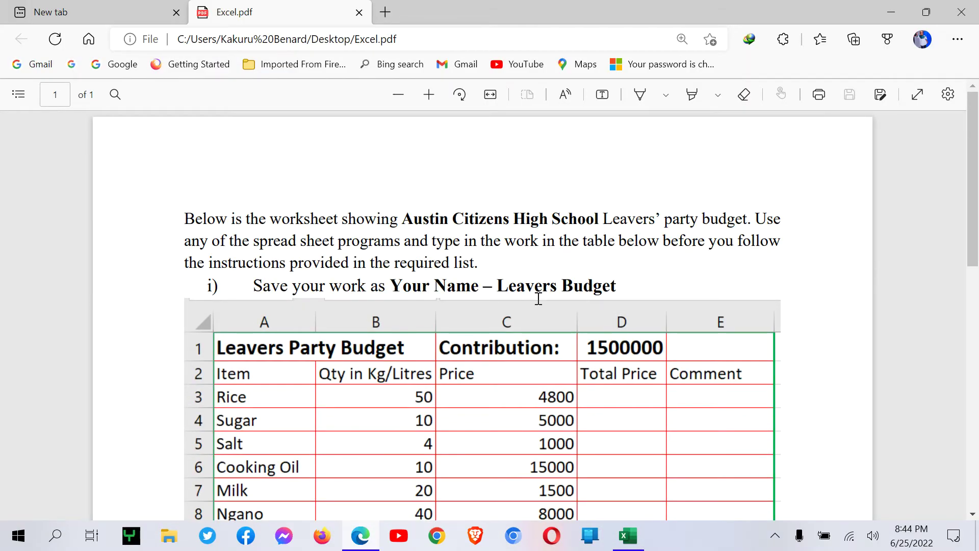
{"action": "scroll", "coordinate": [538, 301], "scroll_direction": "down", "scroll_amount": 3}
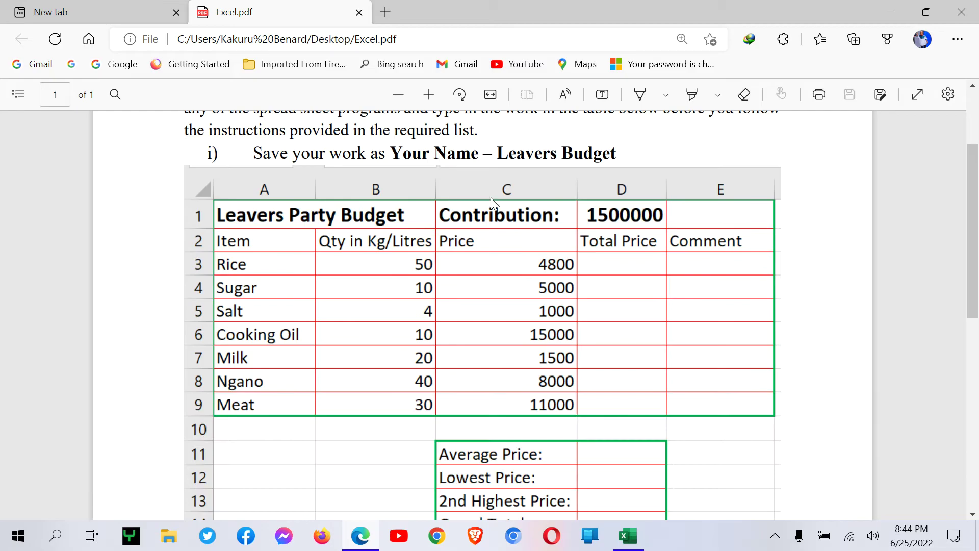
{"action": "scroll", "coordinate": [474, 227], "scroll_direction": "down", "scroll_amount": 2}
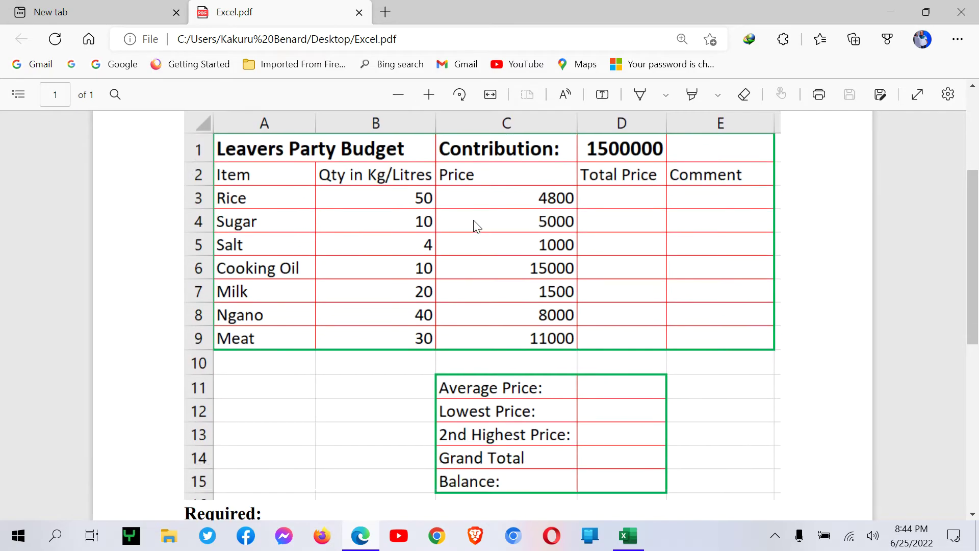
{"action": "scroll", "coordinate": [490, 227], "scroll_direction": "down", "scroll_amount": 5}
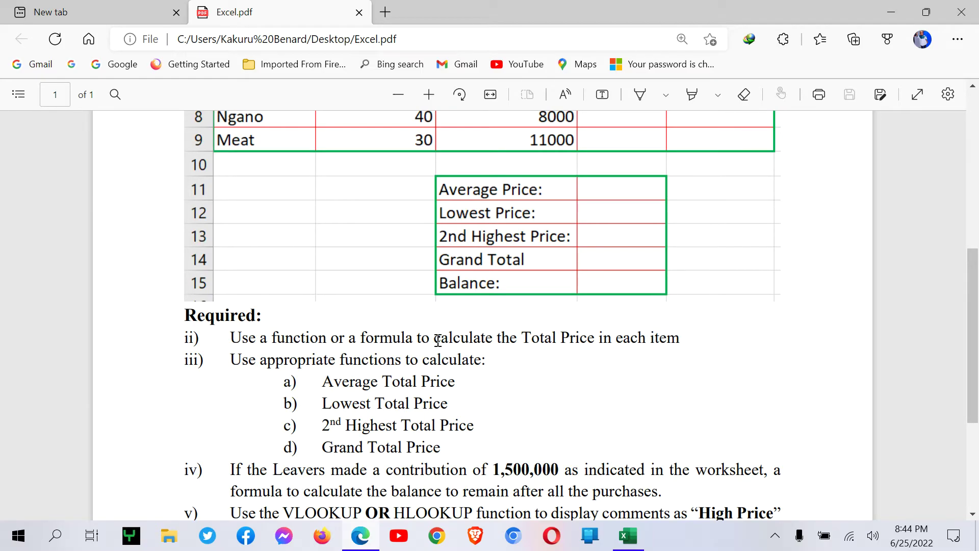
{"action": "scroll", "coordinate": [648, 339], "scroll_direction": "up", "scroll_amount": 5}
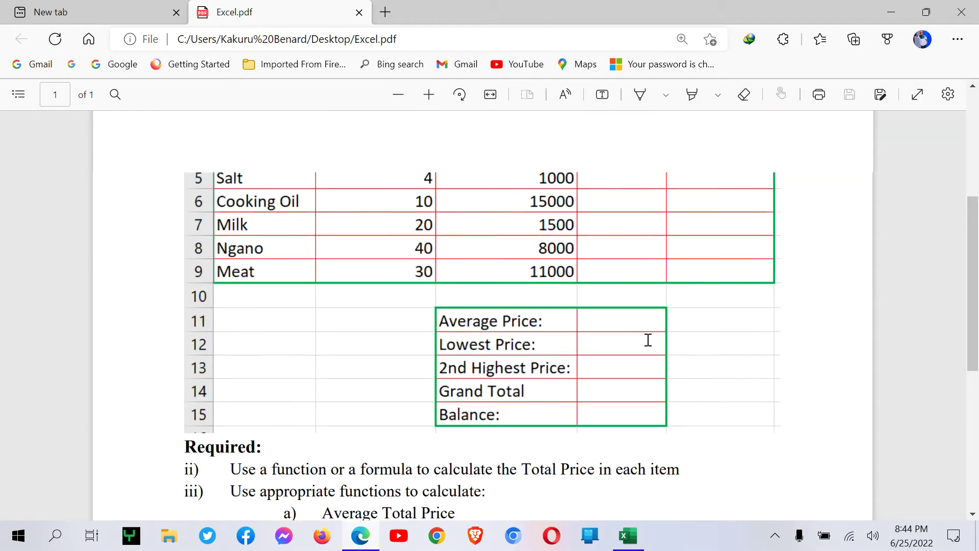
{"action": "left_click", "coordinate": [629, 536]}
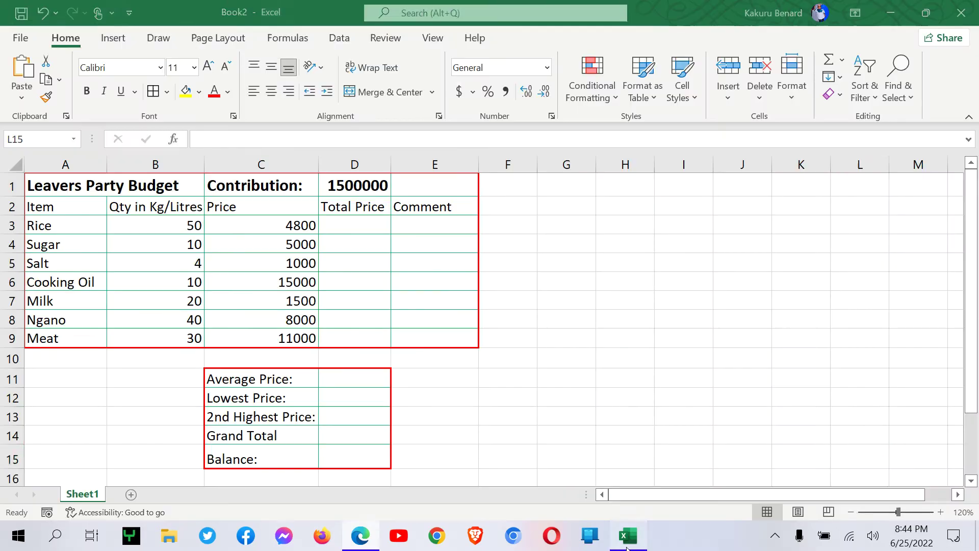
- Enter =B3*C3 in Total Price cell D3 and fill it down through D9
{"action": "left_click", "coordinate": [161, 228]}
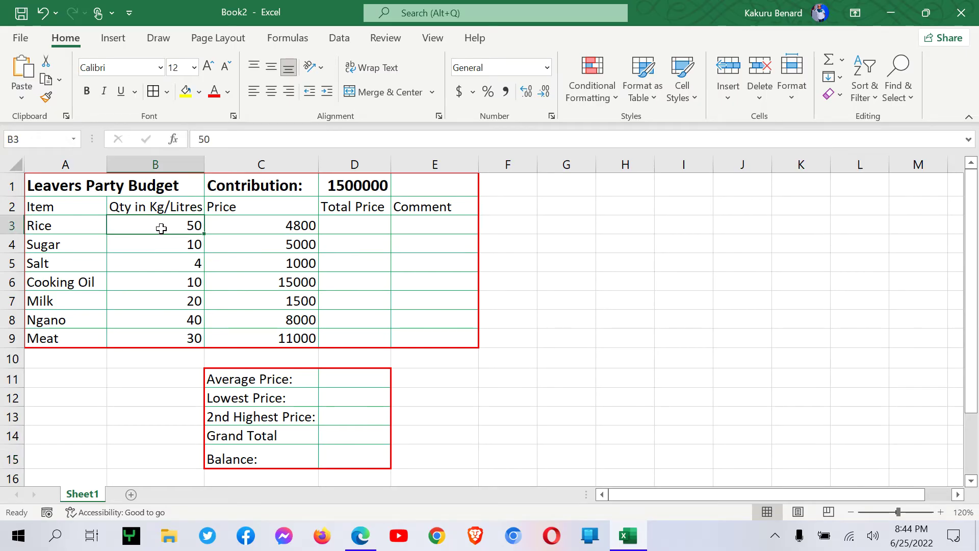
{"action": "left_click", "coordinate": [291, 228]}
{"action": "left_click", "coordinate": [371, 229]}
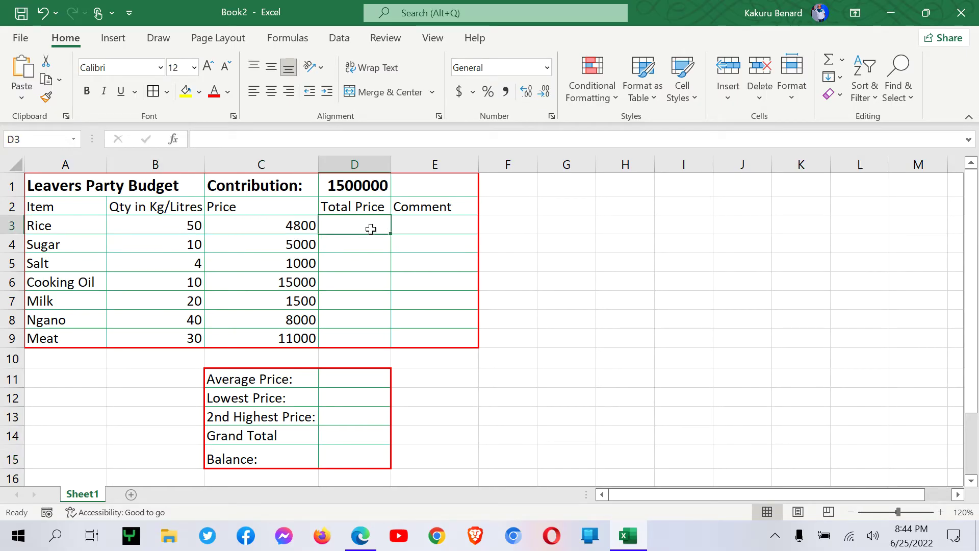
{"action": "type", "text": "="}
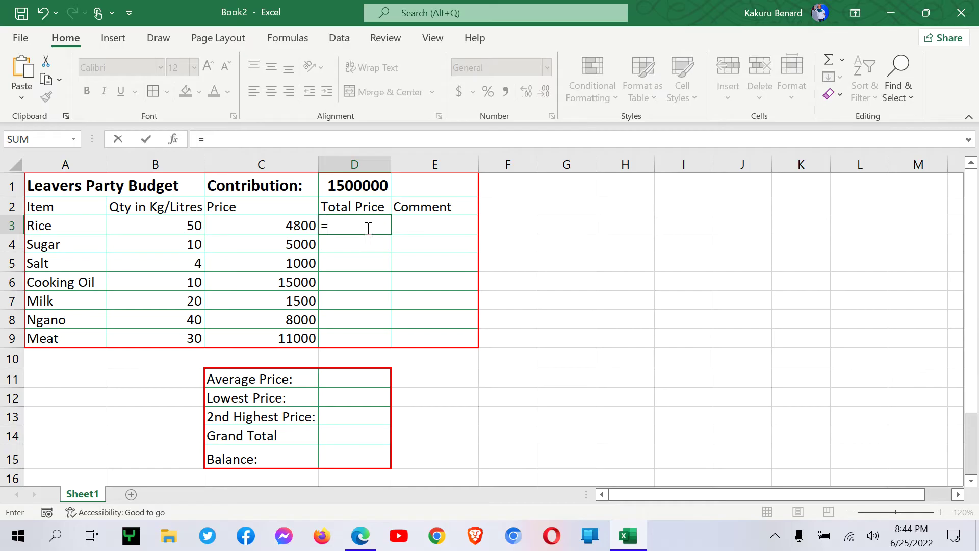
{"action": "left_click", "coordinate": [163, 226]}
{"action": "type", "text": "*"}
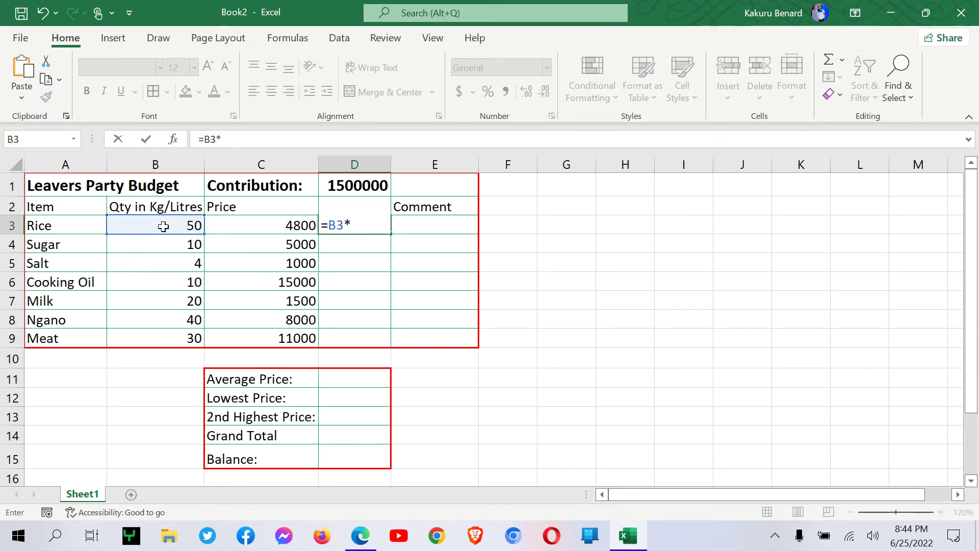
{"action": "left_click", "coordinate": [250, 228]}
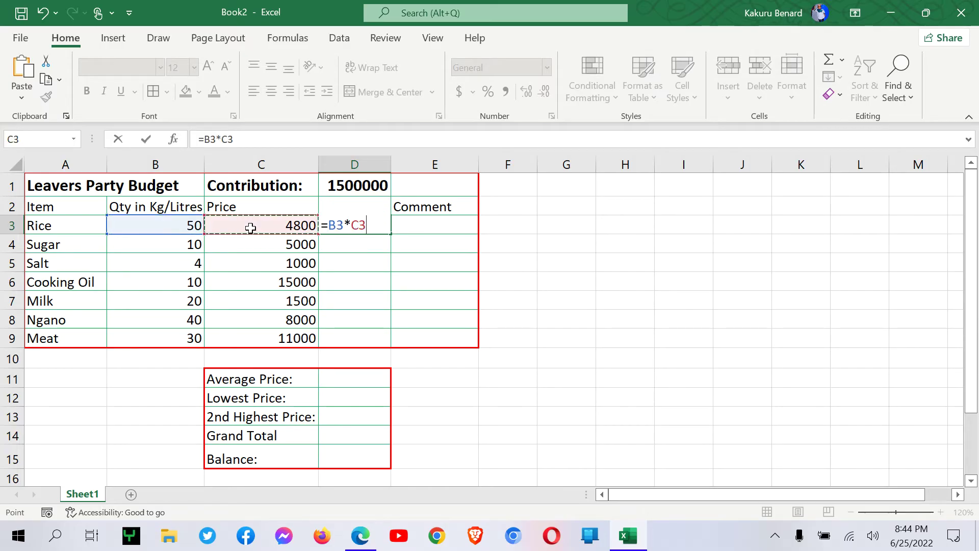
{"action": "key", "text": "Return"}
{"action": "left_click", "coordinate": [352, 225]}
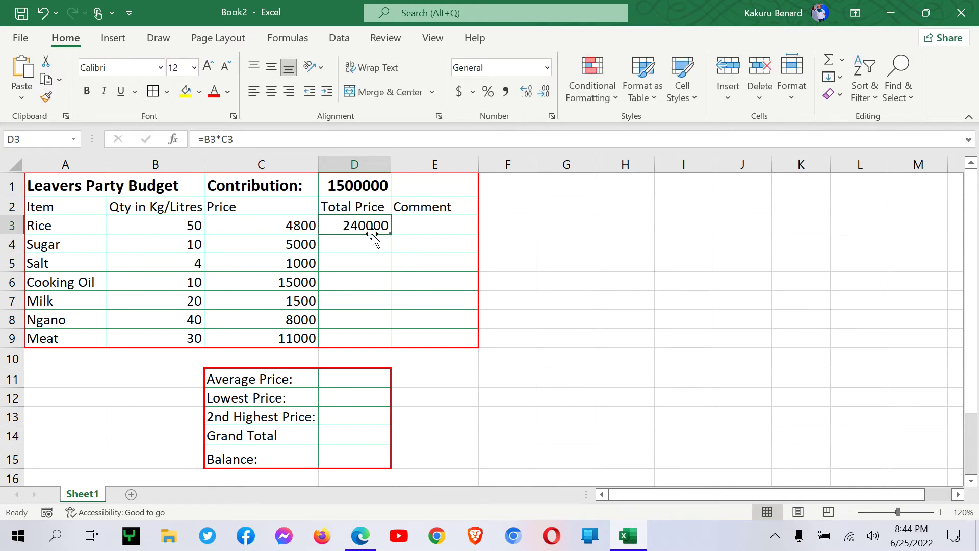
{"action": "left_click_drag", "start_coordinate": [389, 233], "coordinate": [376, 345]}
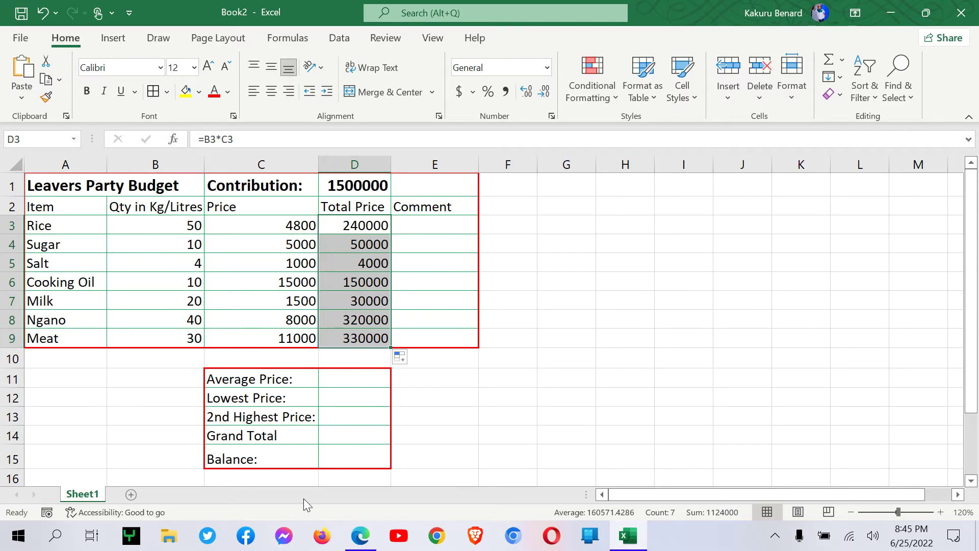
{"action": "left_click", "coordinate": [360, 535]}
- Put =AVERAGE(D3:D9) in Average Price cell D11, giving 160571.4
{"action": "scroll", "coordinate": [515, 372], "scroll_direction": "down", "scroll_amount": 2}
{"action": "scroll", "coordinate": [523, 375], "scroll_direction": "down", "scroll_amount": 2}
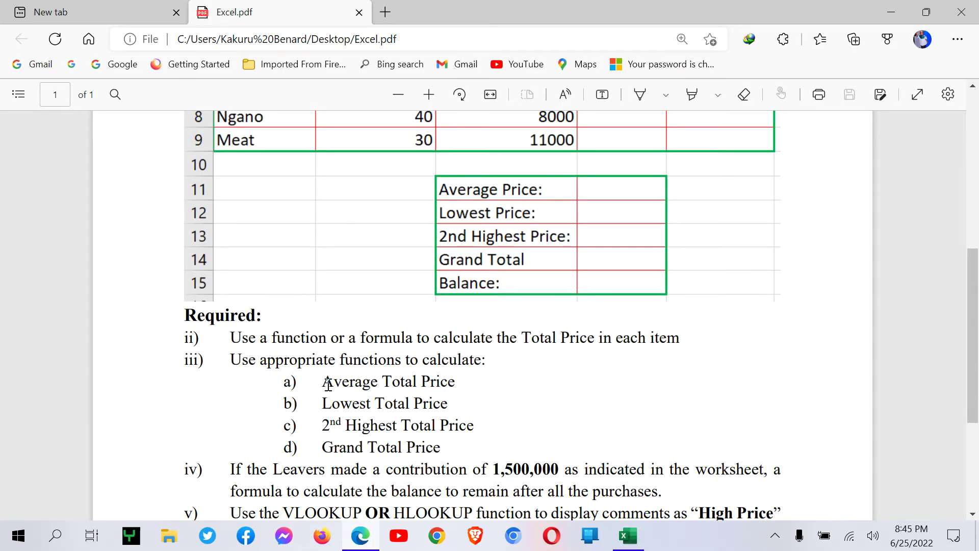
{"action": "left_click_drag", "start_coordinate": [329, 384], "coordinate": [449, 382]}
{"action": "left_click", "coordinate": [628, 535]}
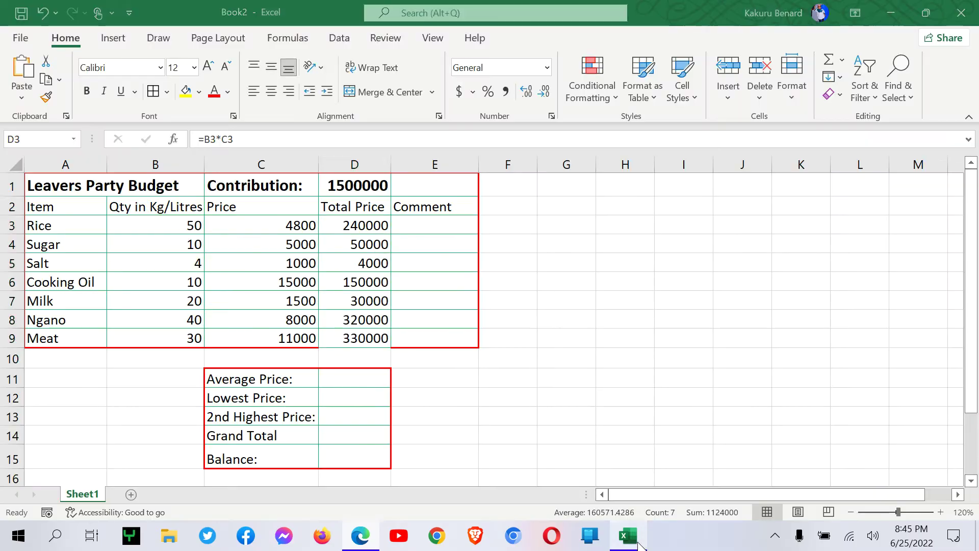
{"action": "left_click", "coordinate": [347, 380]}
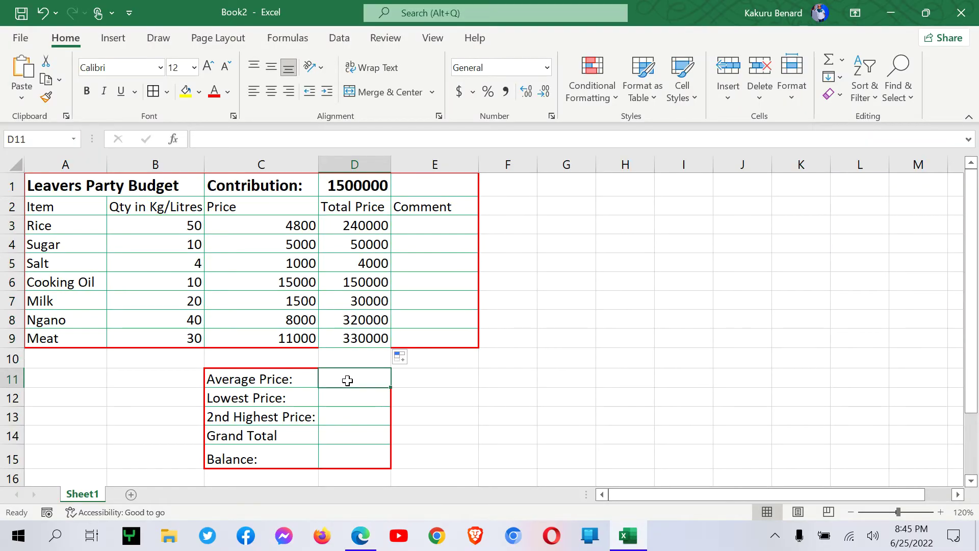
{"action": "type", "text": "=AVER"}
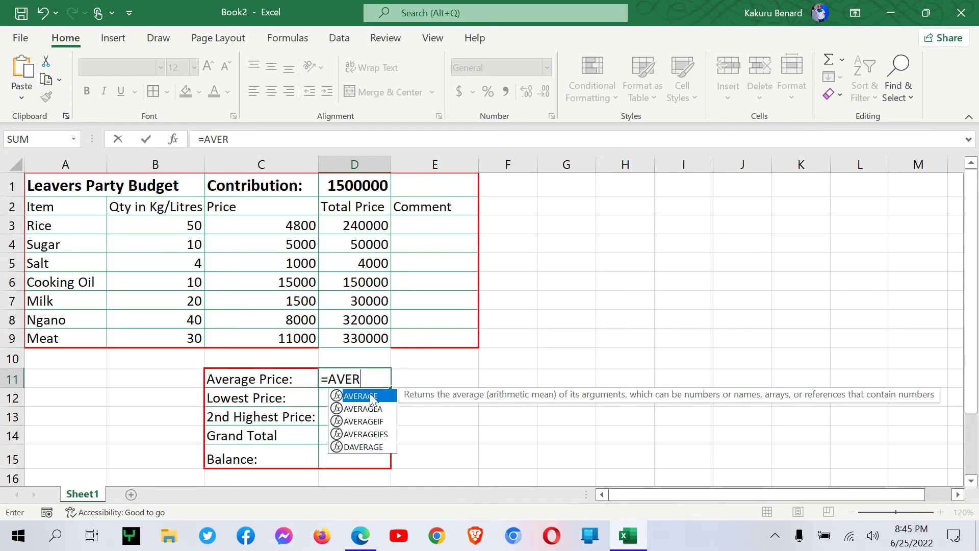
{"action": "double_click", "coordinate": [369, 394]}
{"action": "left_click_drag", "start_coordinate": [364, 228], "coordinate": [369, 333]}
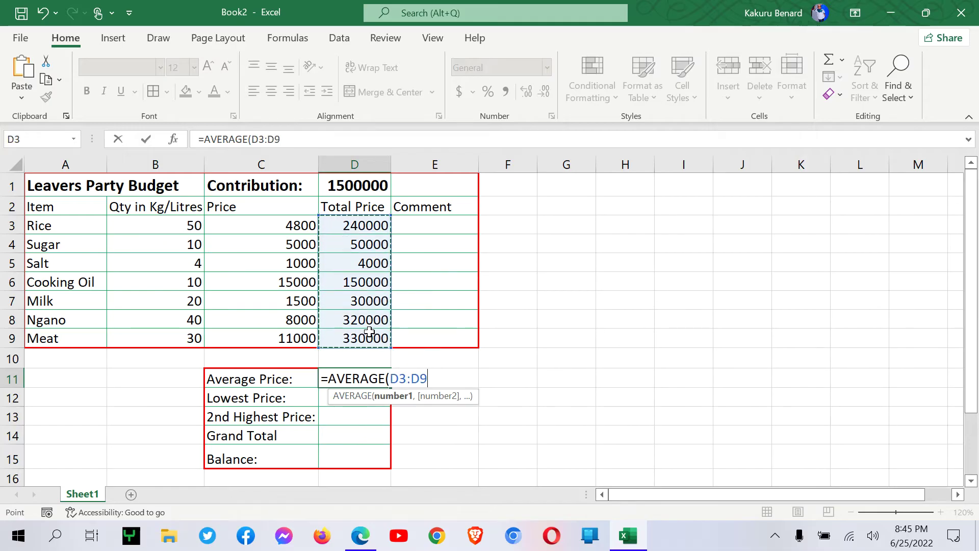
{"action": "type", "text": ")"}
{"action": "key", "text": "Return"}
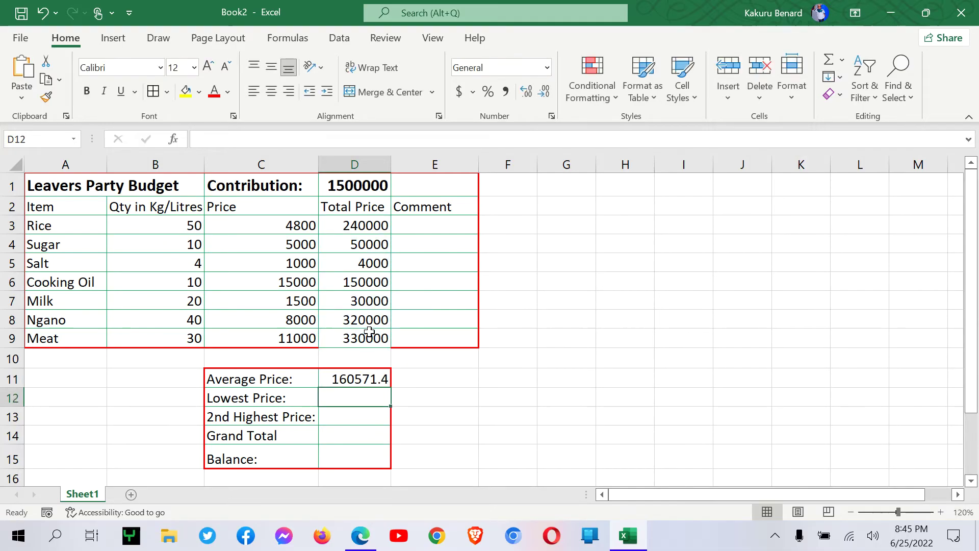
{"action": "left_click", "coordinate": [359, 541]}
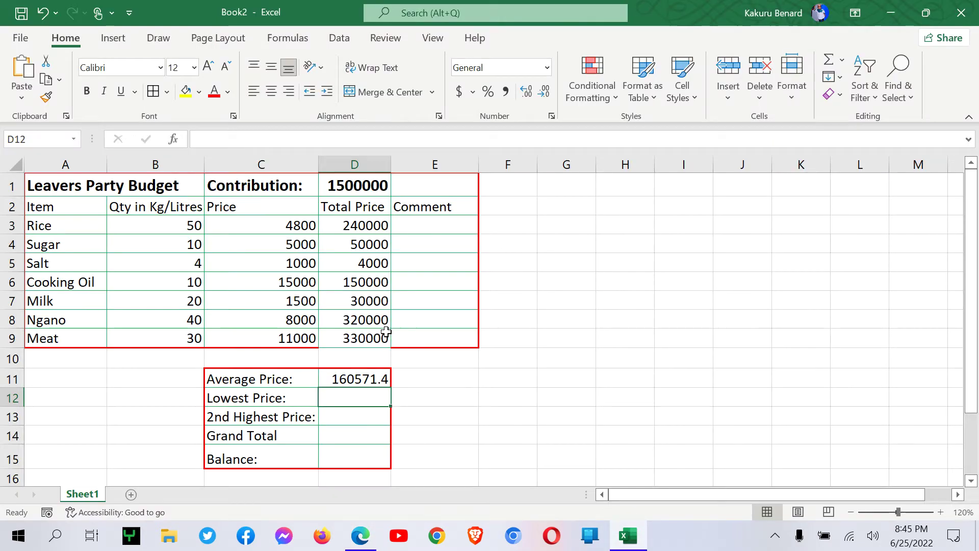
- Try =MIN(D3:D9) in Lowest Price cell D12, then clear it again
{"action": "left_click", "coordinate": [627, 535]}
{"action": "type", "text": "="}
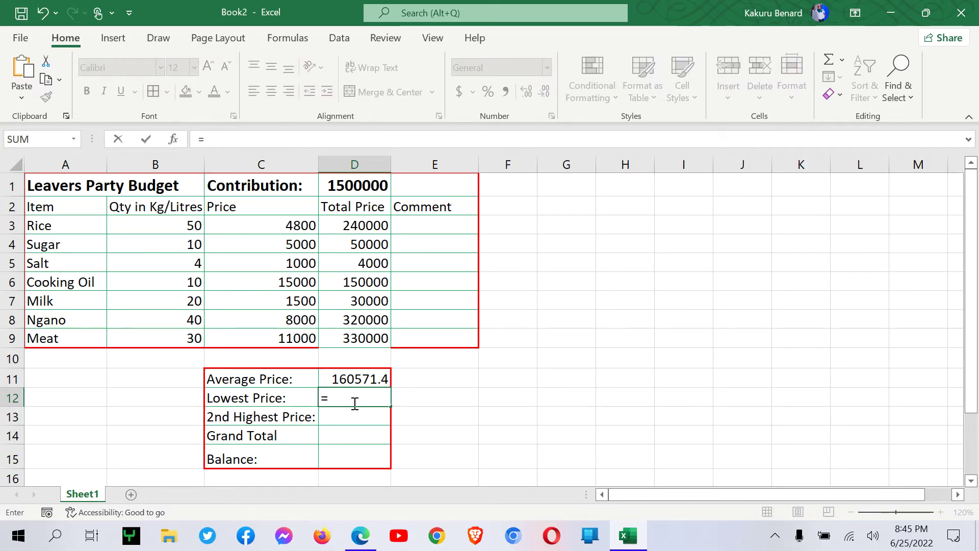
{"action": "type", "text": "MIN("}
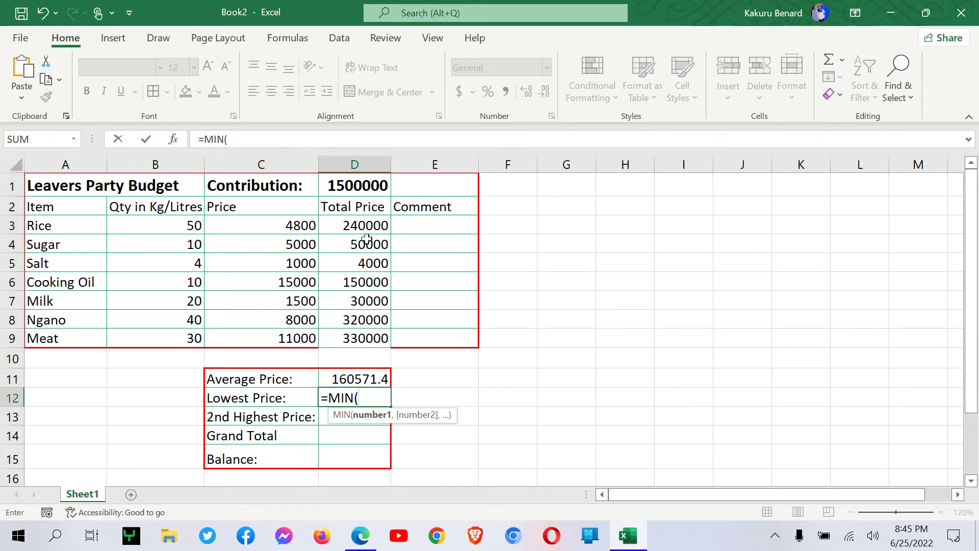
{"action": "left_click_drag", "start_coordinate": [366, 226], "coordinate": [365, 335]}
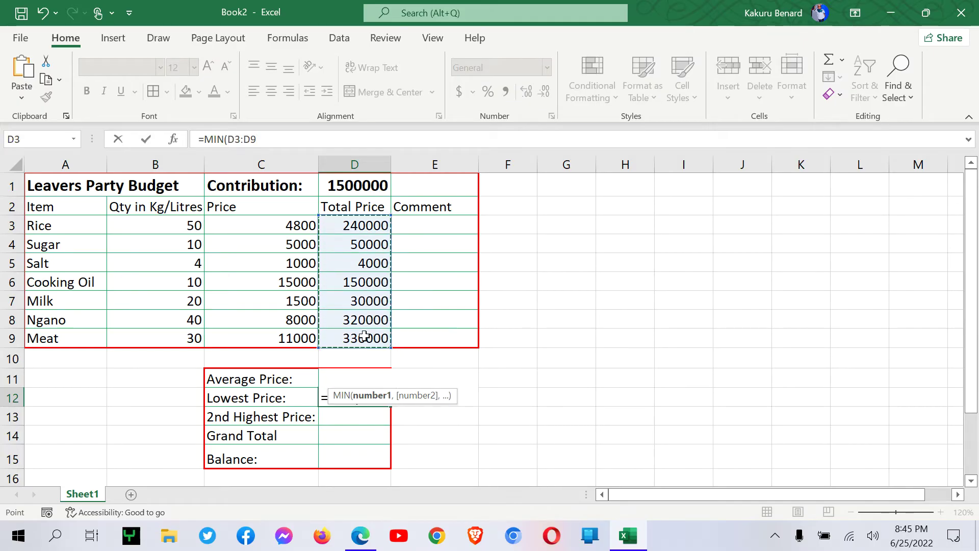
{"action": "type", "text": ")"}
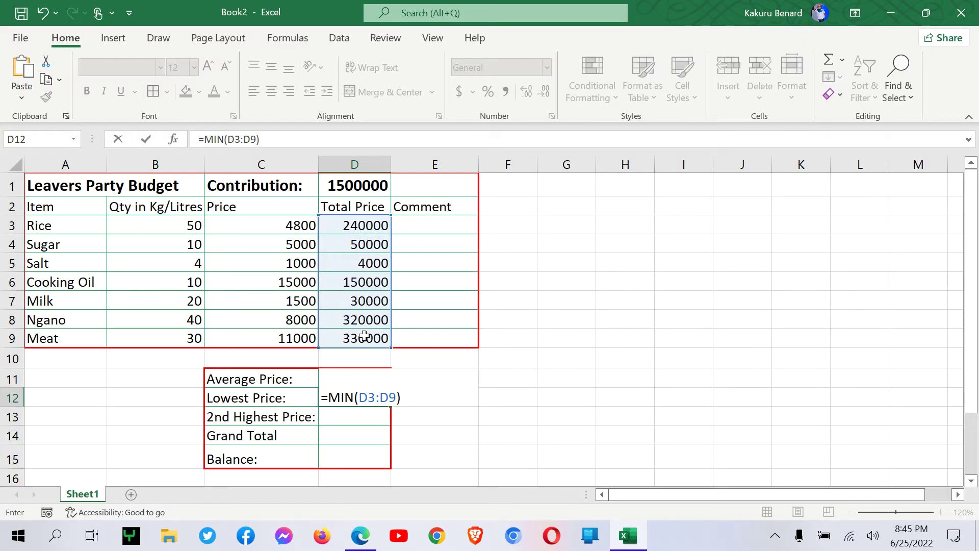
{"action": "key", "text": "Return"}
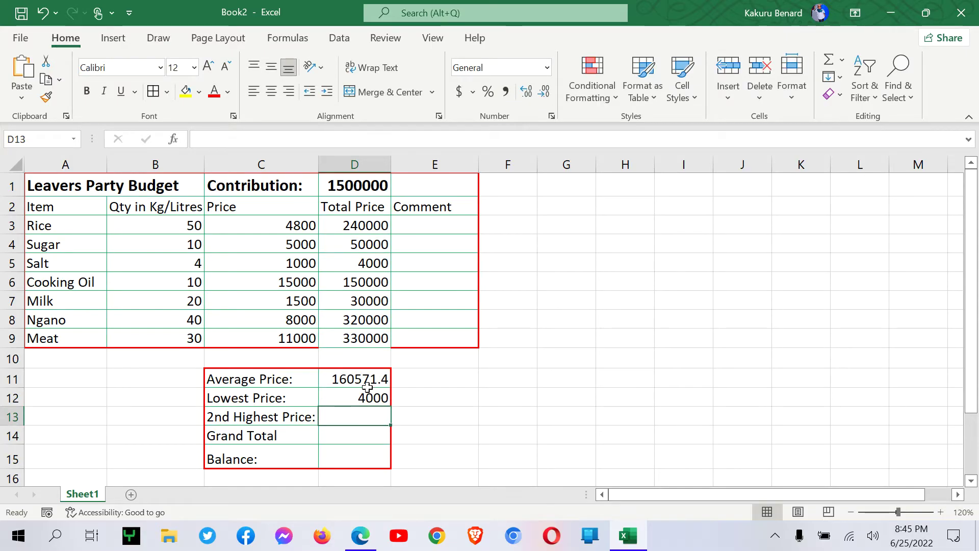
{"action": "left_click", "coordinate": [371, 397]}
{"action": "key", "text": "Delete"}
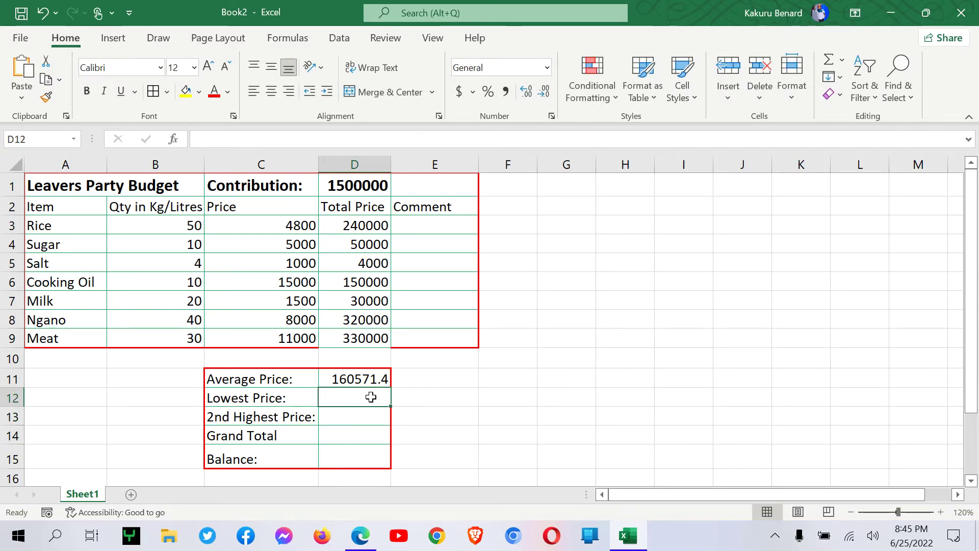
- Enter =SMALL(D3:D9,1) in D12 for 4000 and delete the SMALL note typed in E12
{"action": "left_click", "coordinate": [469, 395]}
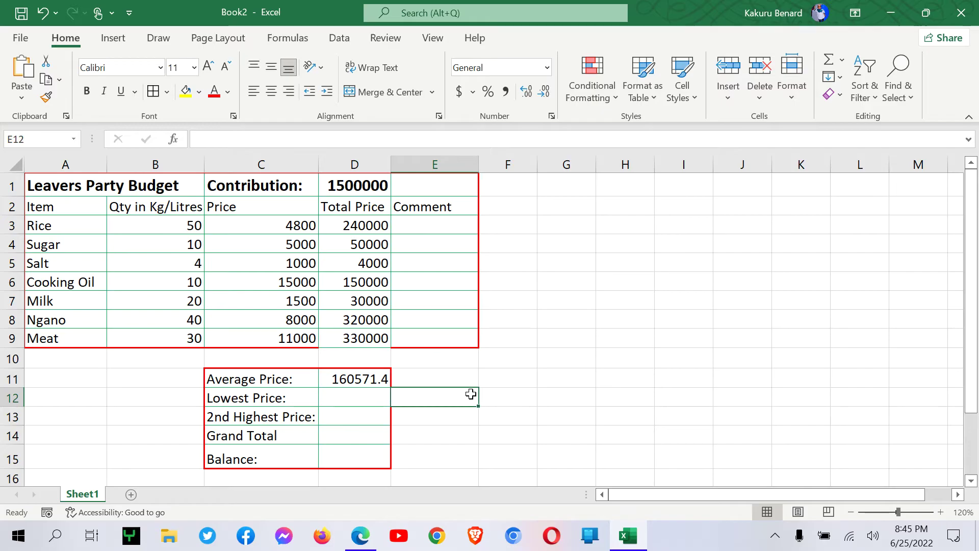
{"action": "type", "text": "SMALL"}
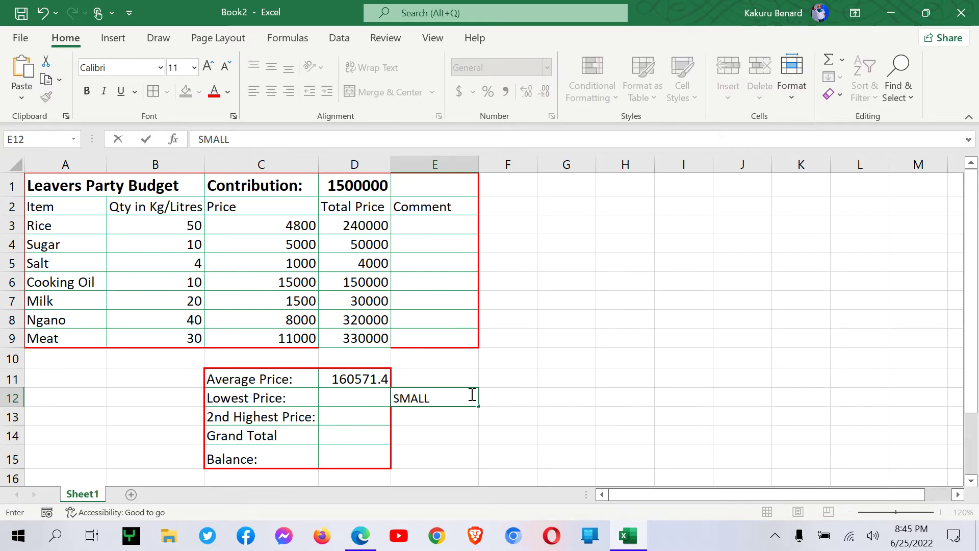
{"action": "left_click", "coordinate": [361, 398]}
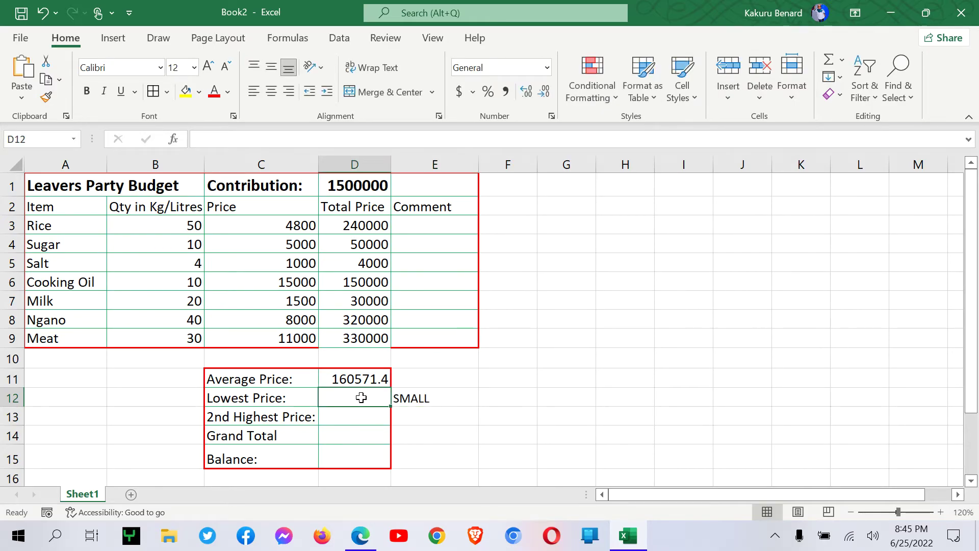
{"action": "type", "text": "=SMALL"}
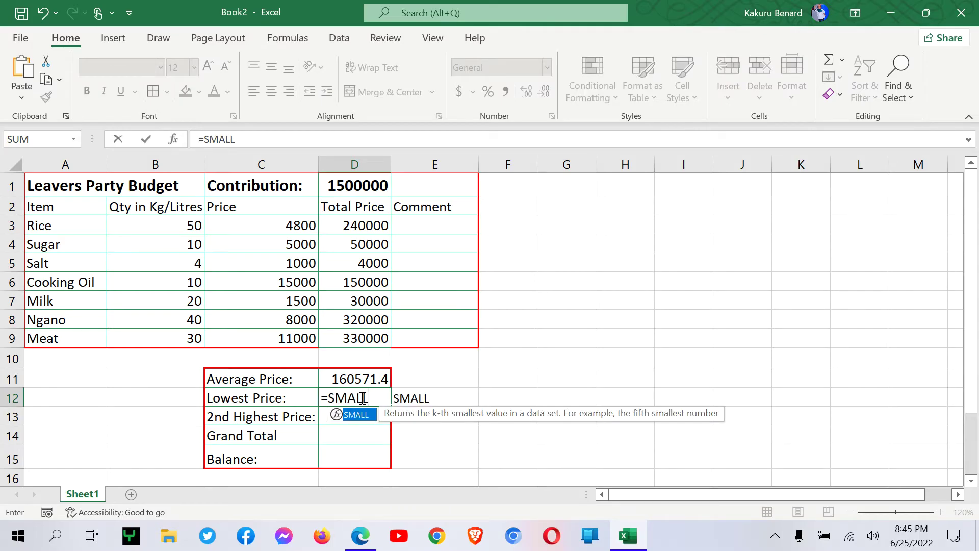
{"action": "type", "text": "("}
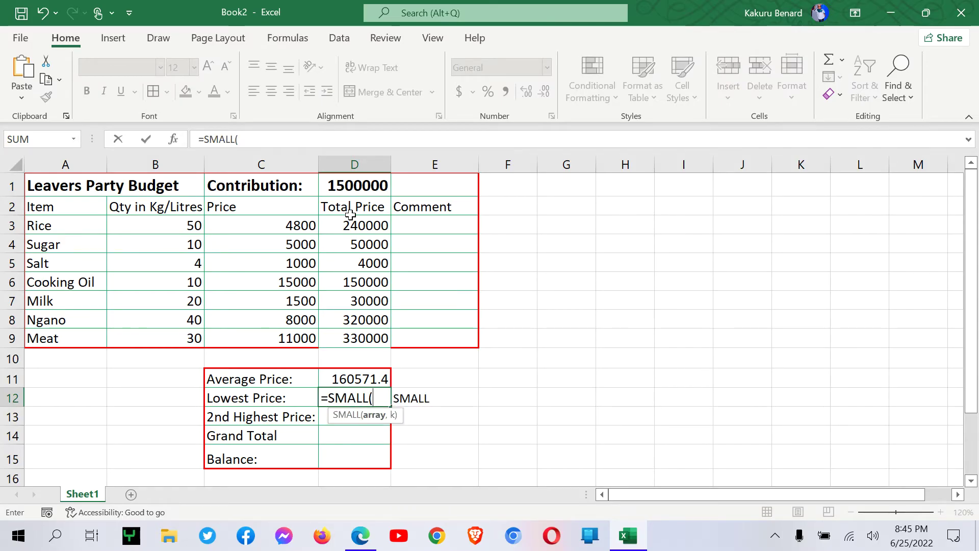
{"action": "left_click_drag", "start_coordinate": [353, 222], "coordinate": [366, 337]}
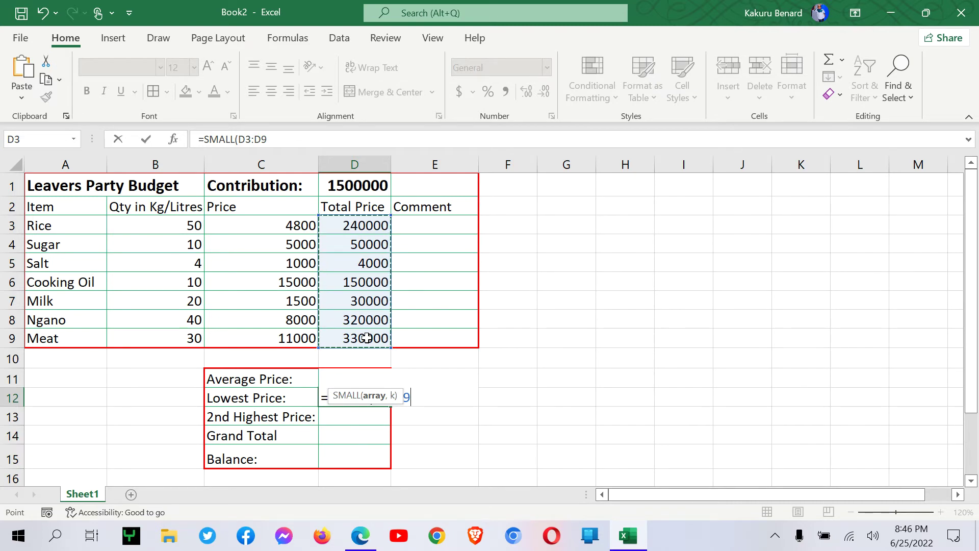
{"action": "type", "text": ","}
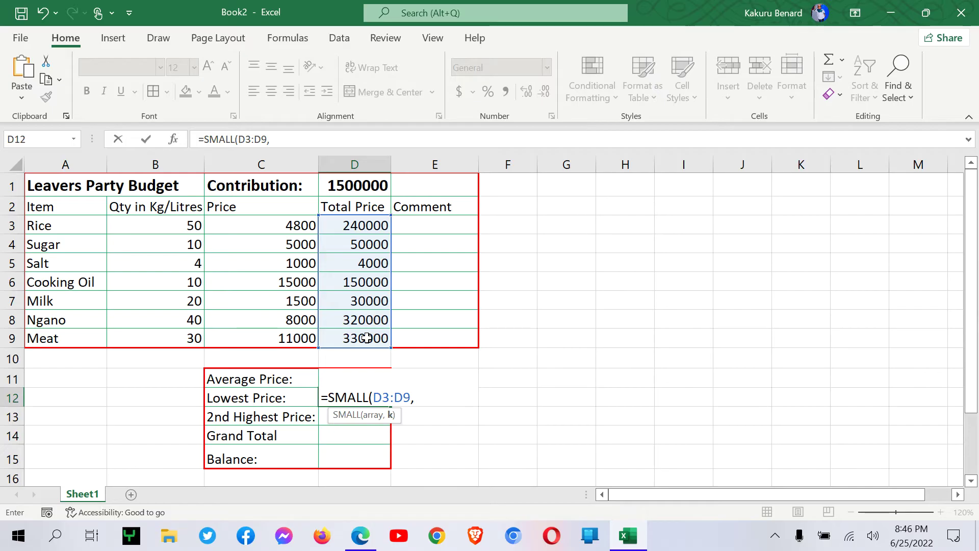
{"action": "type", "text": "1)"}
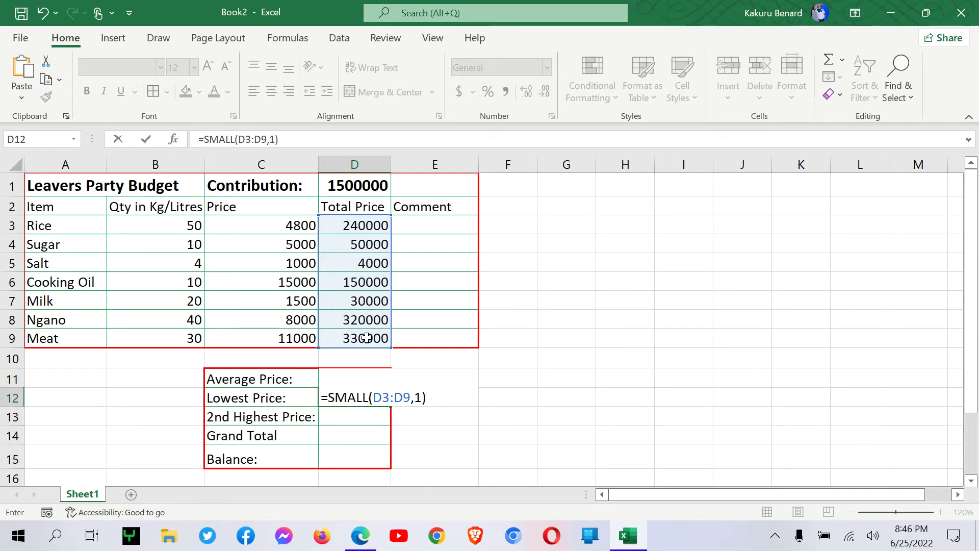
{"action": "key", "text": "Return"}
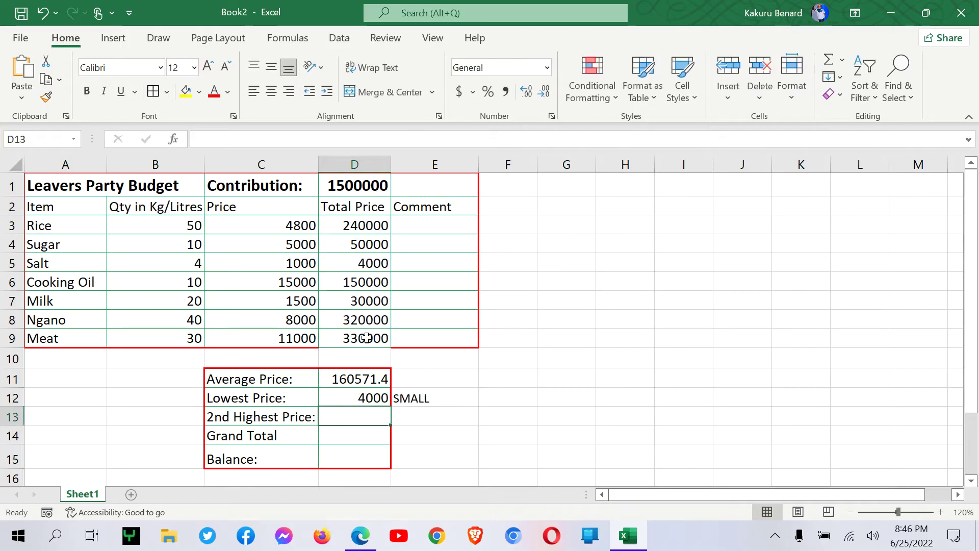
{"action": "left_click", "coordinate": [429, 405]}
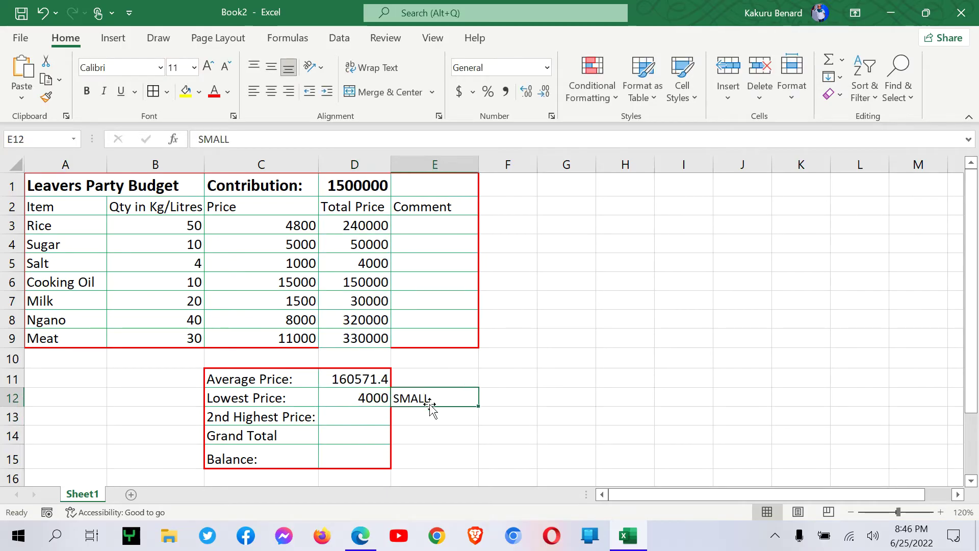
{"action": "key", "text": "Delete"}
- Enter =LARGE(D3:D9,2) in D13 to show 320000, then check the Meat and Ngano totals
{"action": "left_click", "coordinate": [352, 416]}
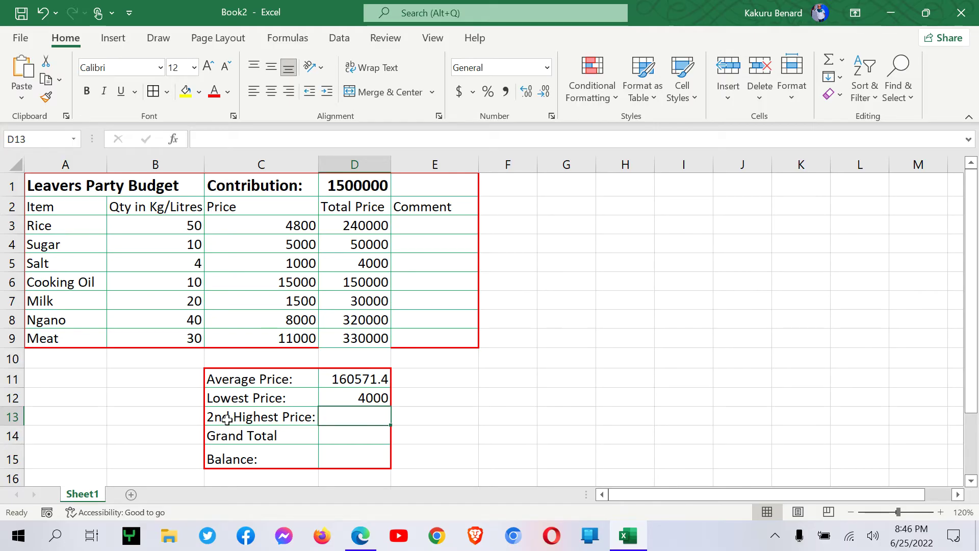
{"action": "type", "text": "="}
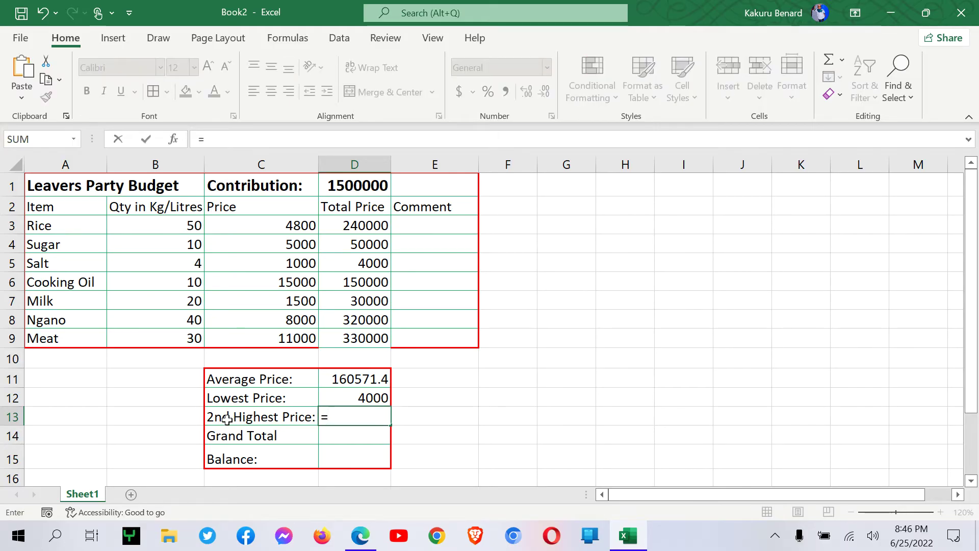
{"action": "type", "text": "LARGE"}
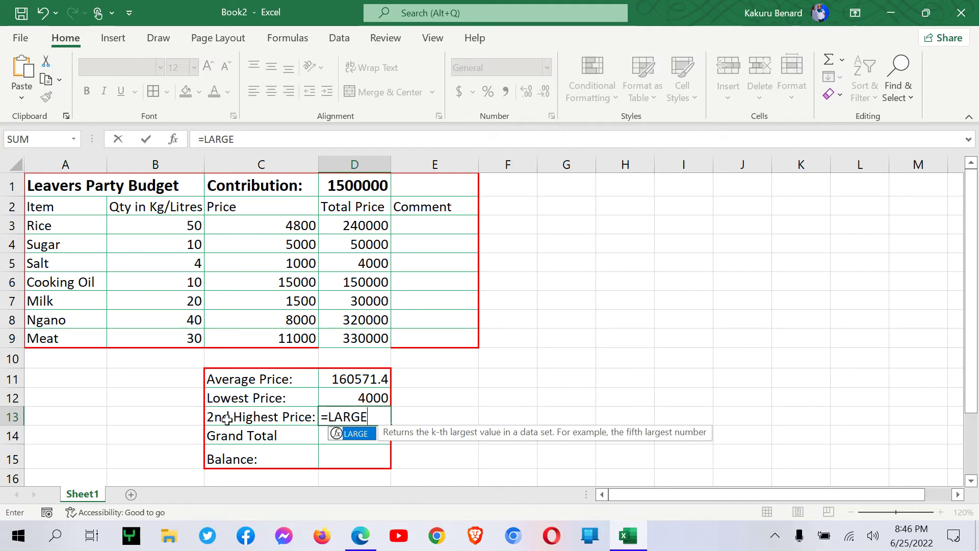
{"action": "type", "text": "("}
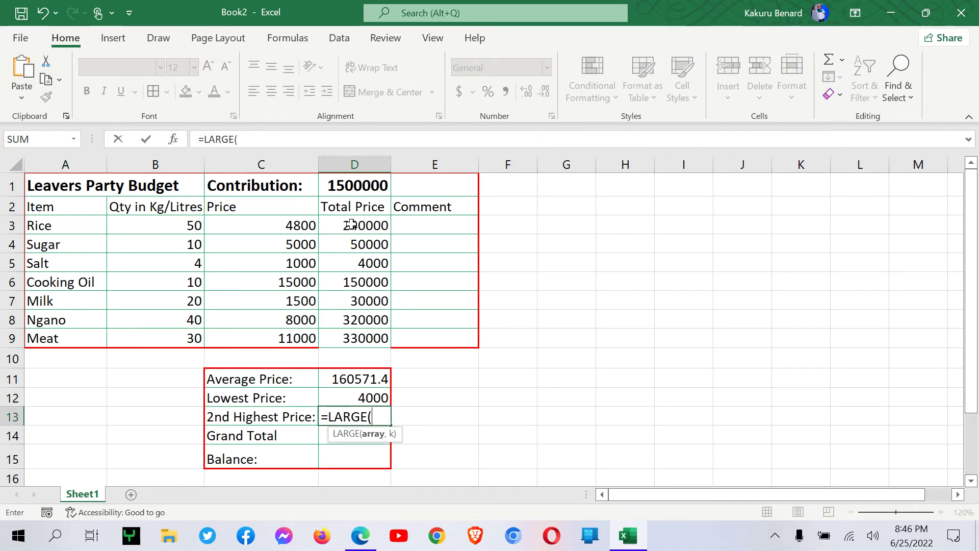
{"action": "left_click_drag", "start_coordinate": [352, 224], "coordinate": [363, 336]}
{"action": "type", "text": ","}
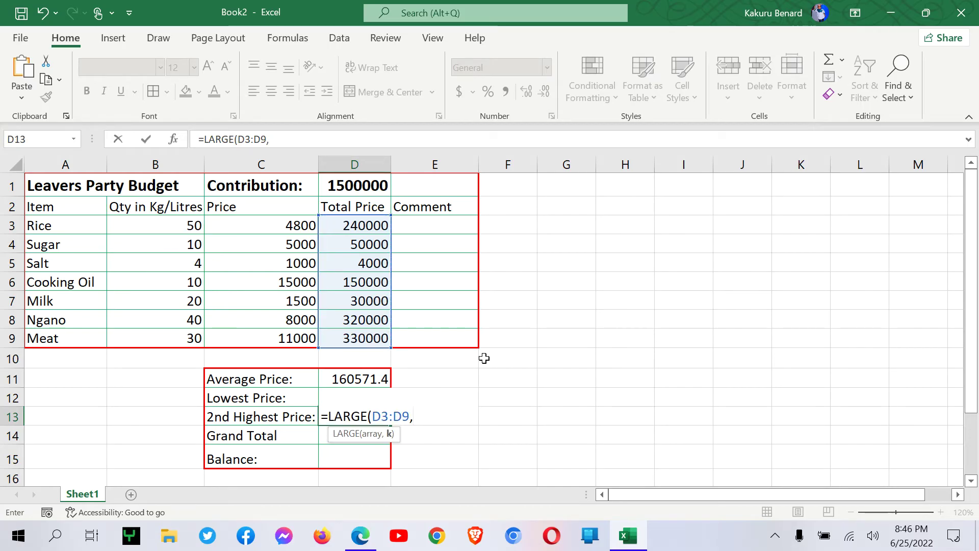
{"action": "type", "text": "2)"}
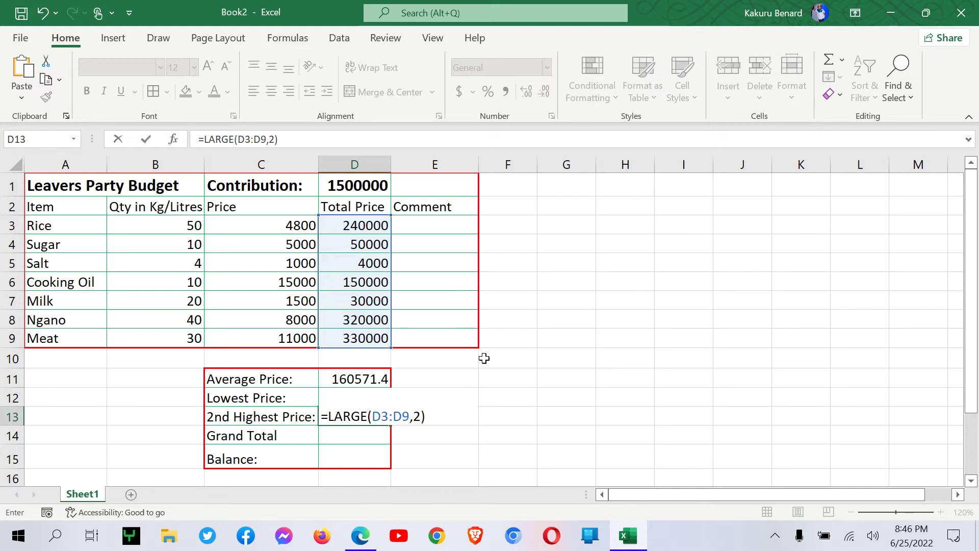
{"action": "key", "text": "Return"}
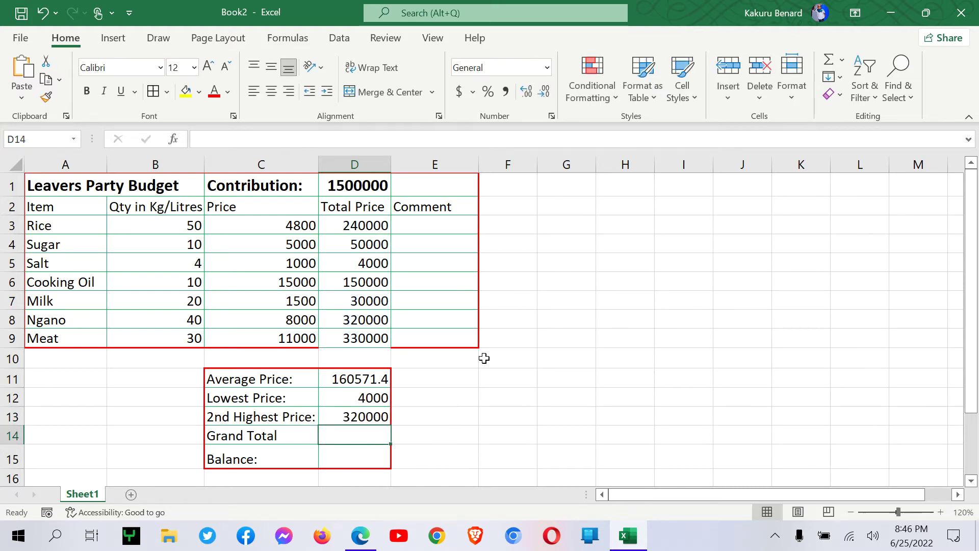
{"action": "left_click", "coordinate": [357, 340]}
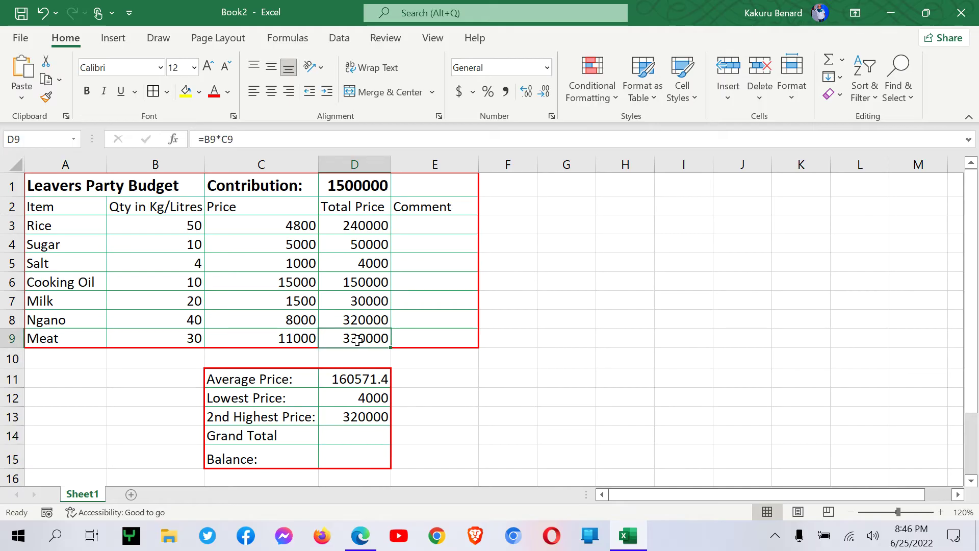
{"action": "left_click", "coordinate": [358, 317]}
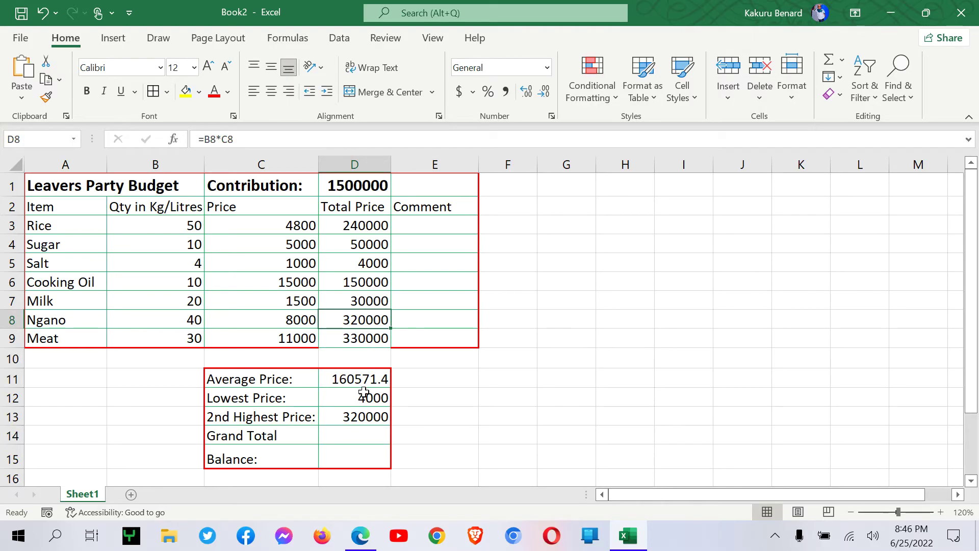
- Enter =SUM(D3:D9) in Grand Total cell D14, giving 1124000
{"action": "left_click", "coordinate": [348, 434]}
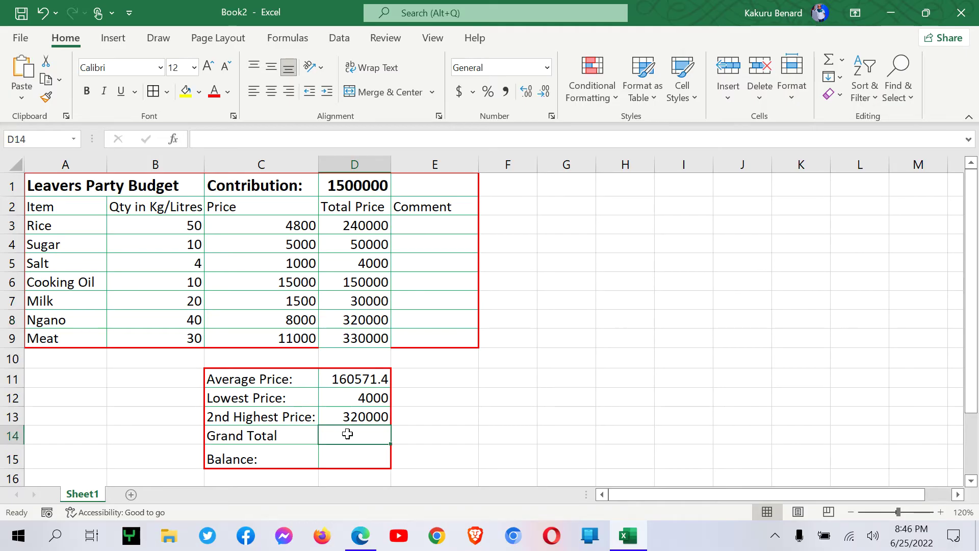
{"action": "type", "text": "="}
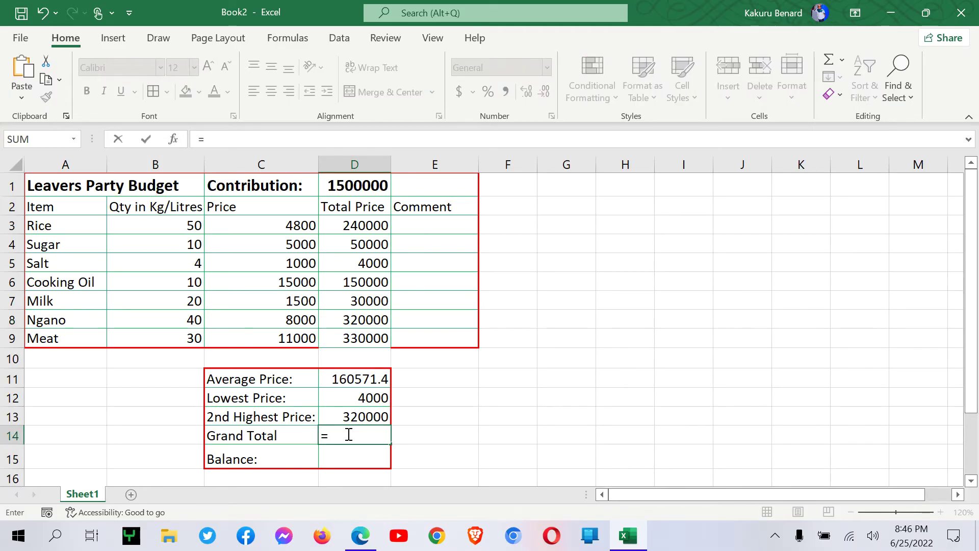
{"action": "type", "text": "M"}
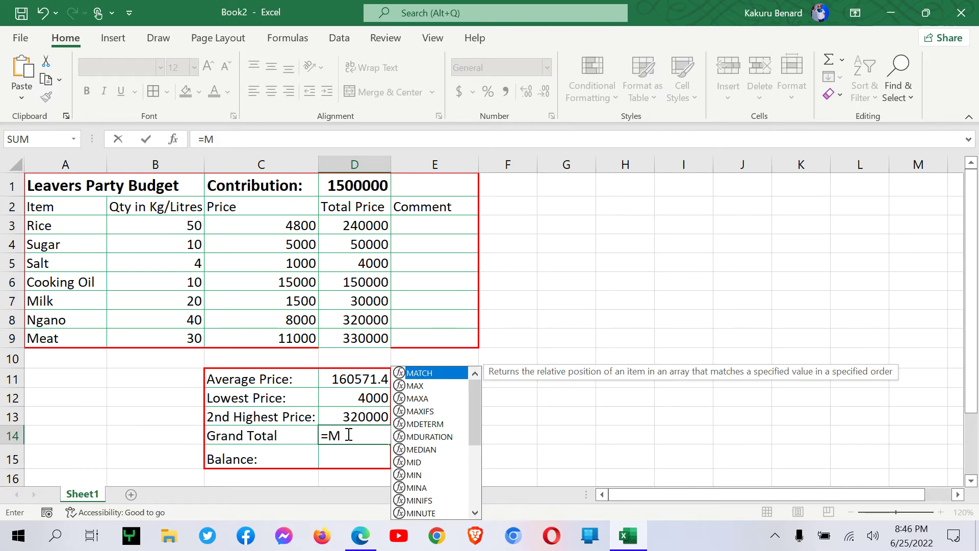
{"action": "key", "text": "BackSpace"}
{"action": "type", "text": "SUM("}
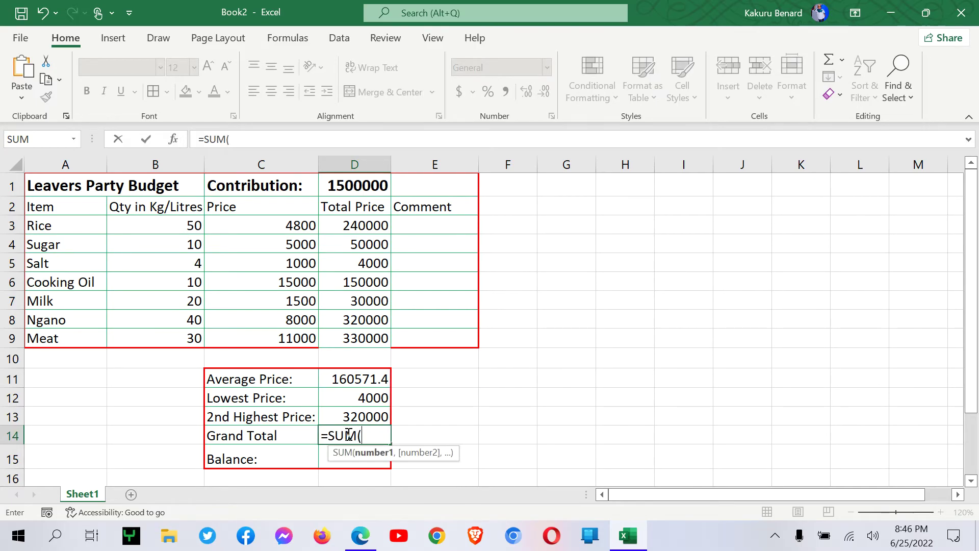
{"action": "left_click_drag", "start_coordinate": [377, 224], "coordinate": [363, 333]}
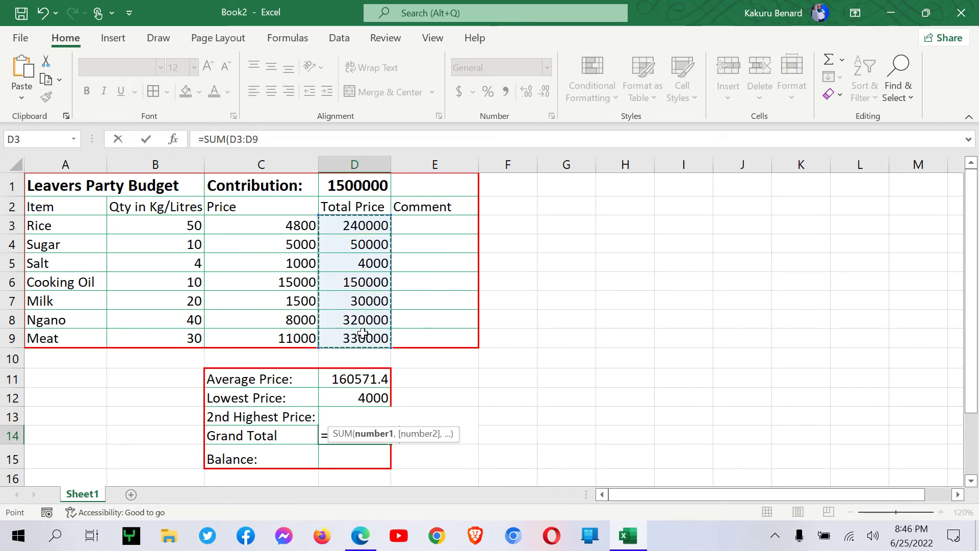
{"action": "type", "text": ")"}
{"action": "key", "text": "Return"}
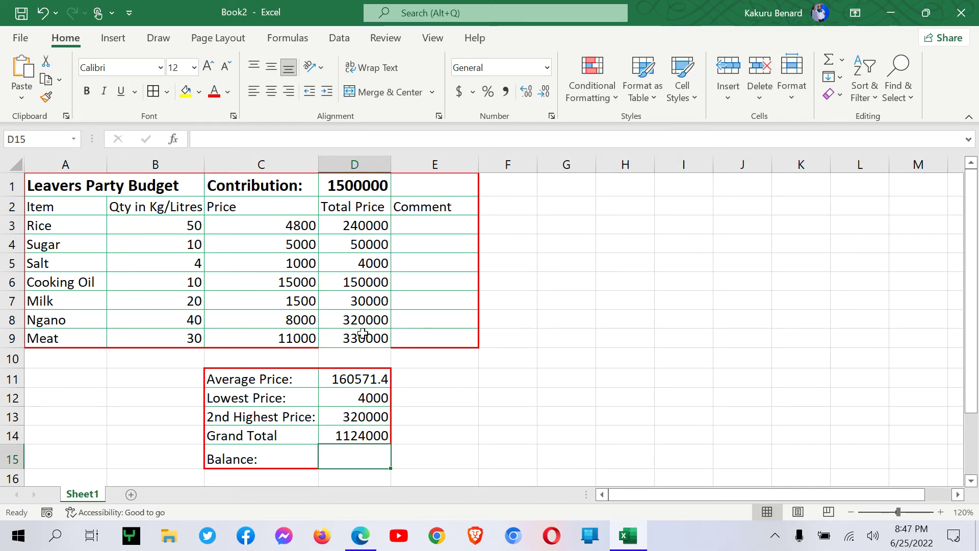
{"action": "left_click", "coordinate": [341, 435]}
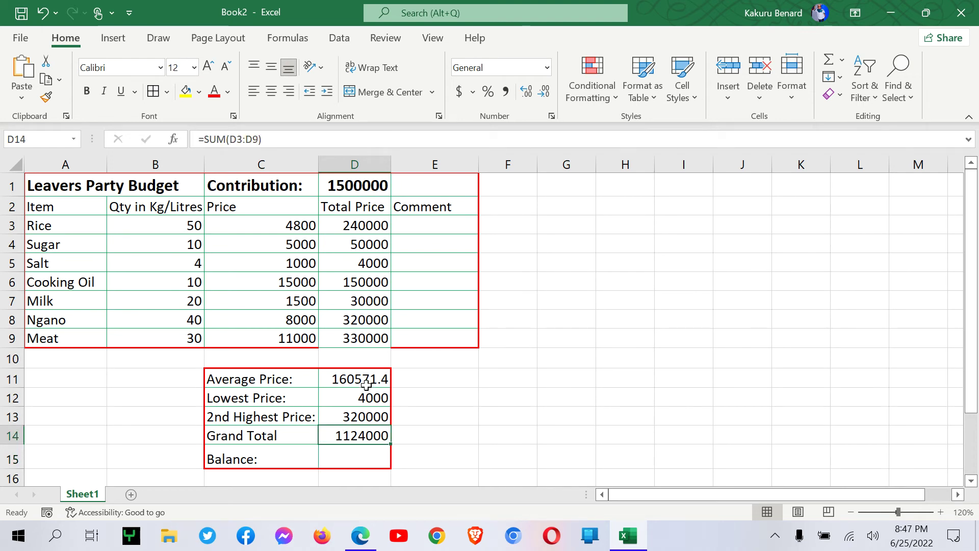
{"action": "left_click", "coordinate": [328, 455]}
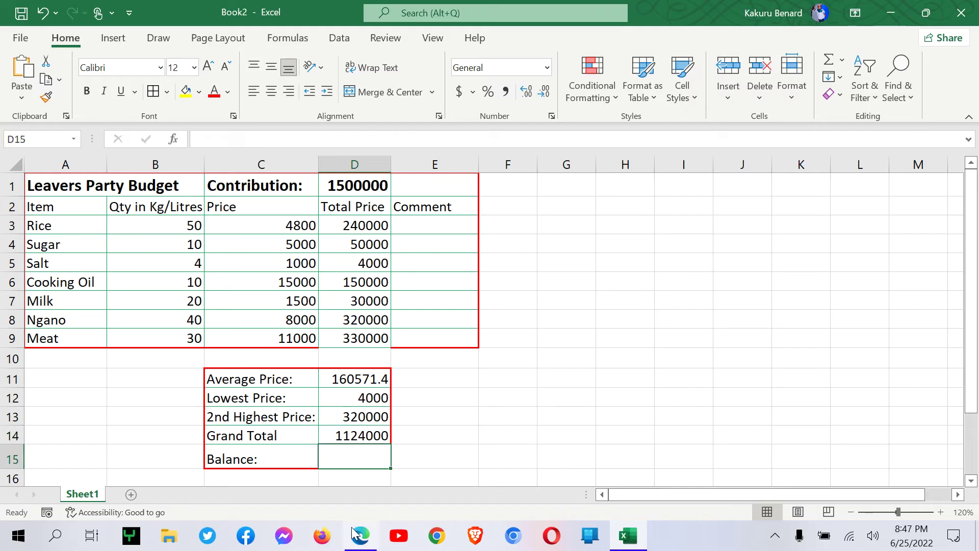
{"action": "left_click", "coordinate": [356, 534]}
{"action": "scroll", "coordinate": [376, 403], "scroll_direction": "down", "scroll_amount": 4}
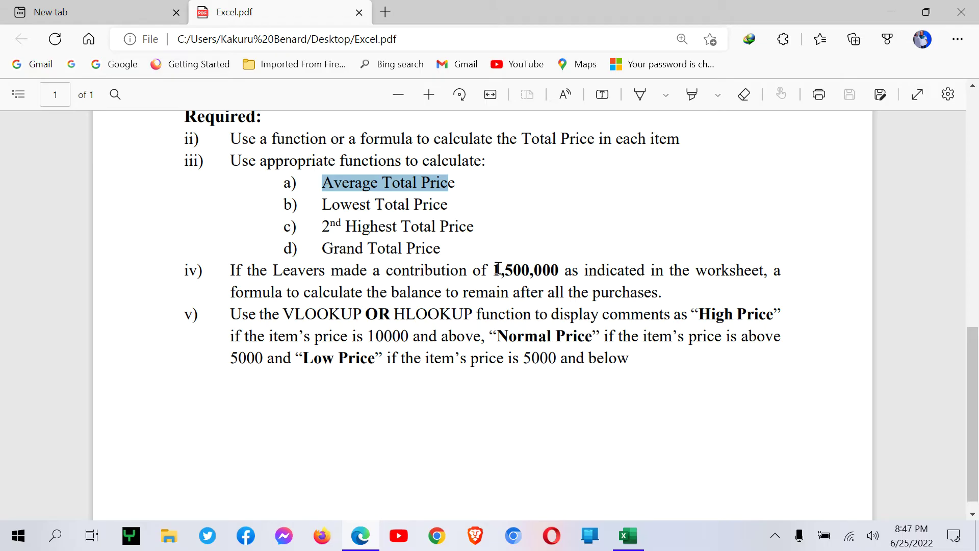
{"action": "left_click_drag", "start_coordinate": [498, 268], "coordinate": [560, 274]}
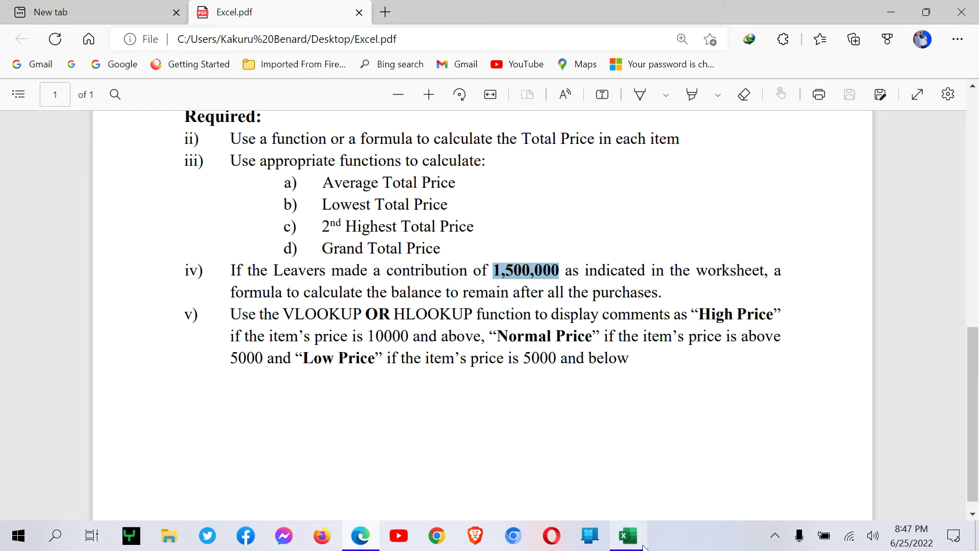
{"action": "left_click", "coordinate": [627, 535]}
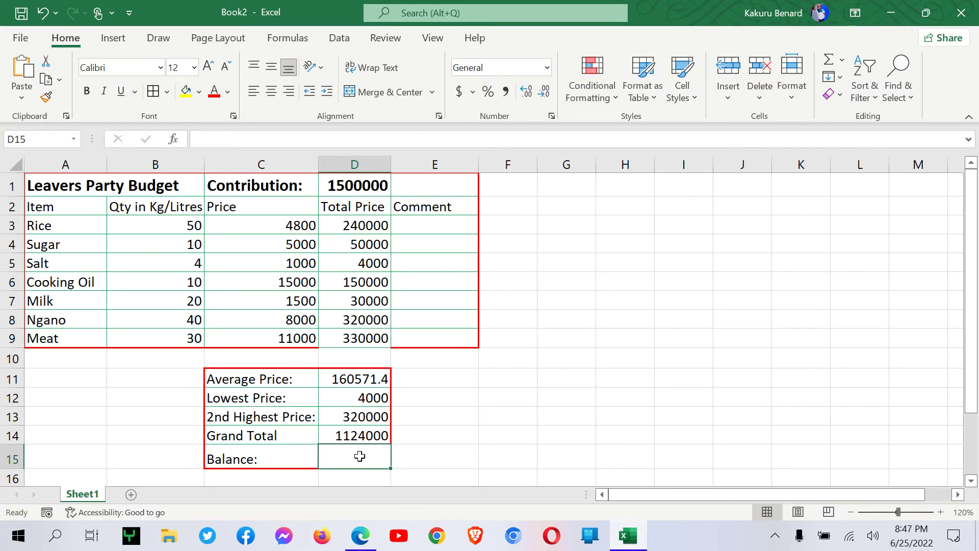
- Enter =D1-D14 in Balance cell D15, showing 376000, and make it bold
{"action": "type", "text": "="}
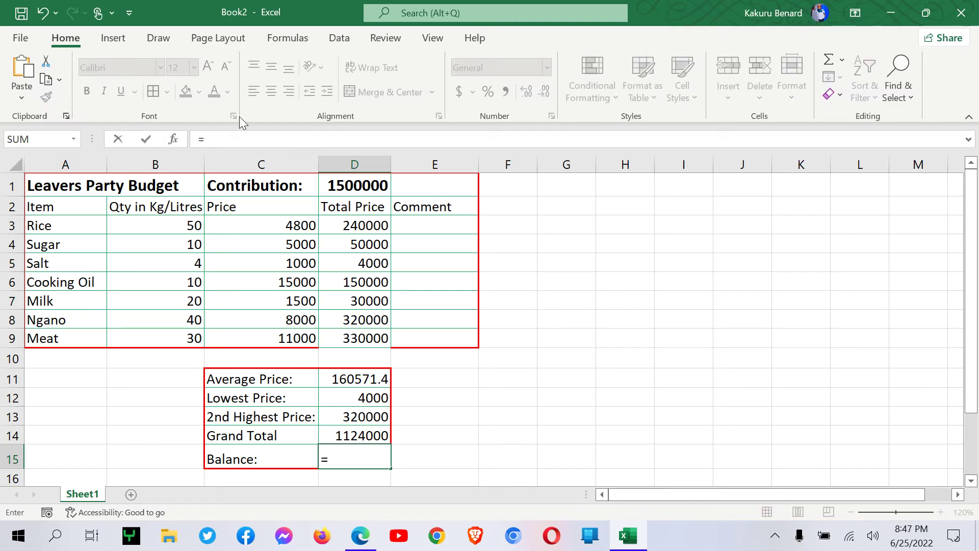
{"action": "left_click", "coordinate": [341, 188]}
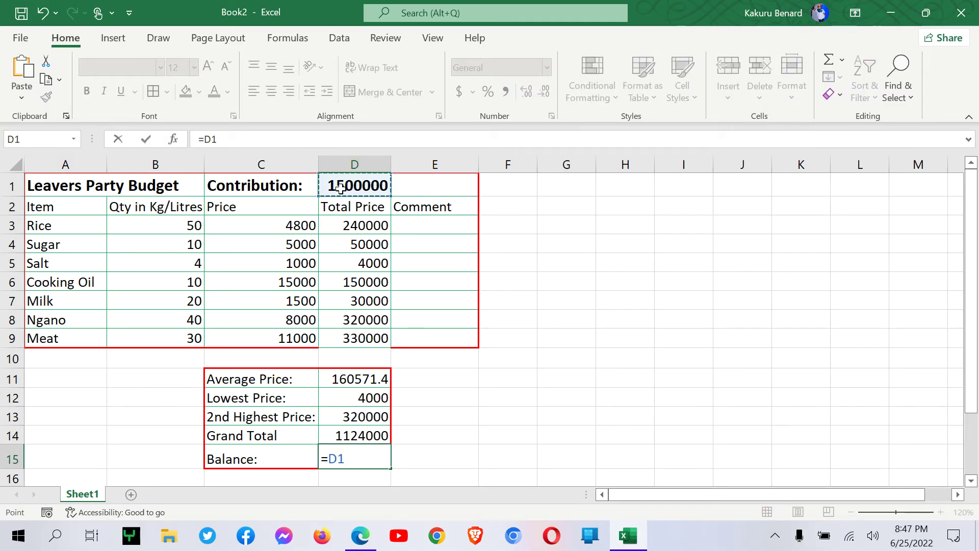
{"action": "type", "text": "-"}
{"action": "left_click", "coordinate": [347, 436]}
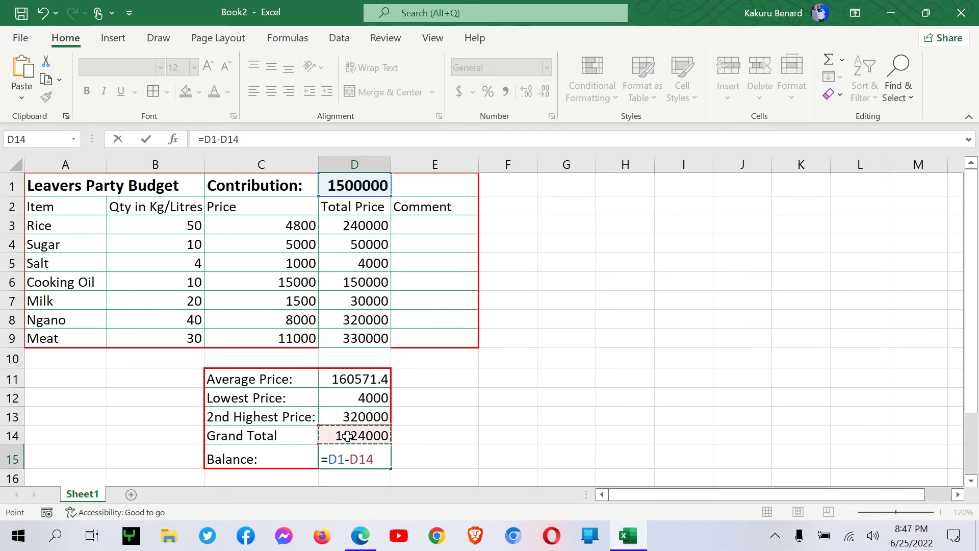
{"action": "key", "text": "Return"}
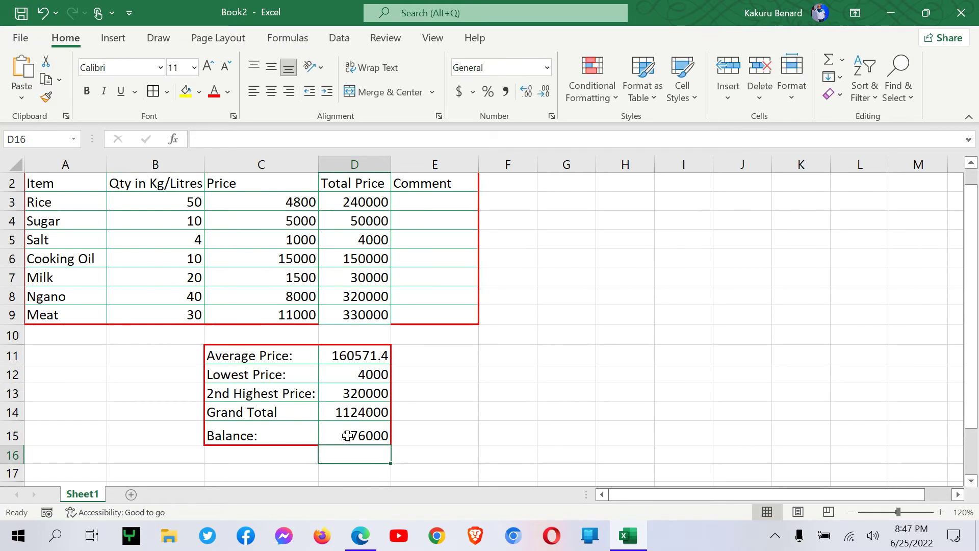
{"action": "left_click", "coordinate": [375, 436]}
{"action": "left_click", "coordinate": [88, 92]}
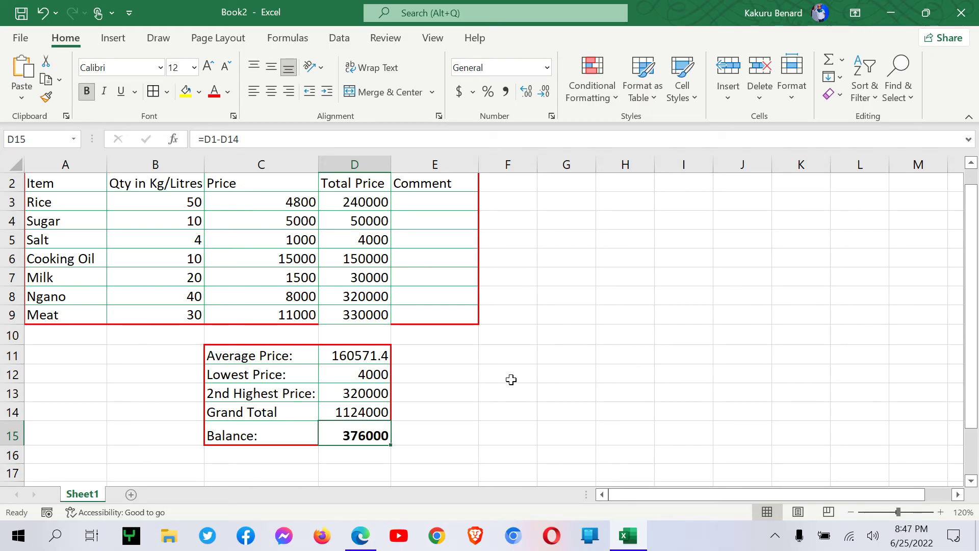
{"action": "scroll", "coordinate": [510, 379], "scroll_direction": "up", "scroll_amount": 1}
{"action": "left_click", "coordinate": [582, 401]}
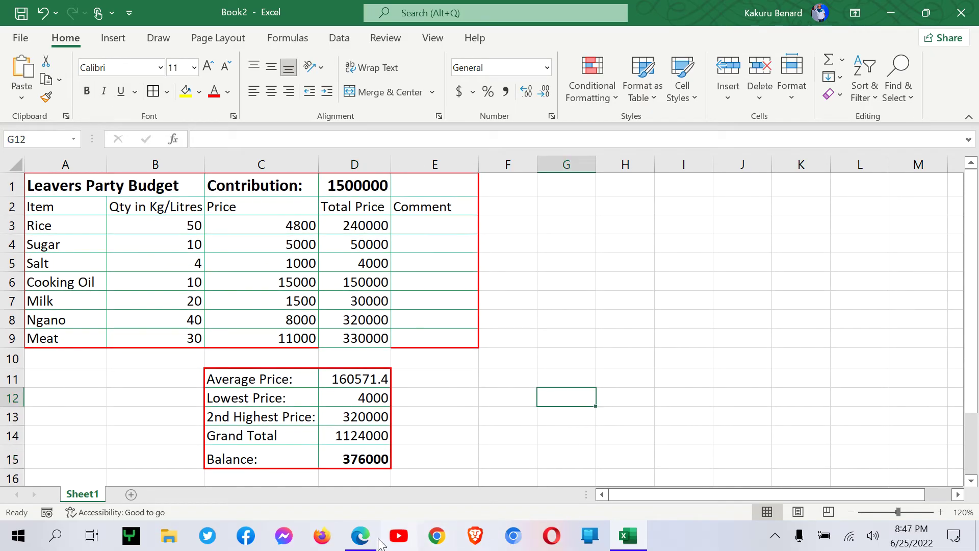
{"action": "left_click", "coordinate": [378, 539]}
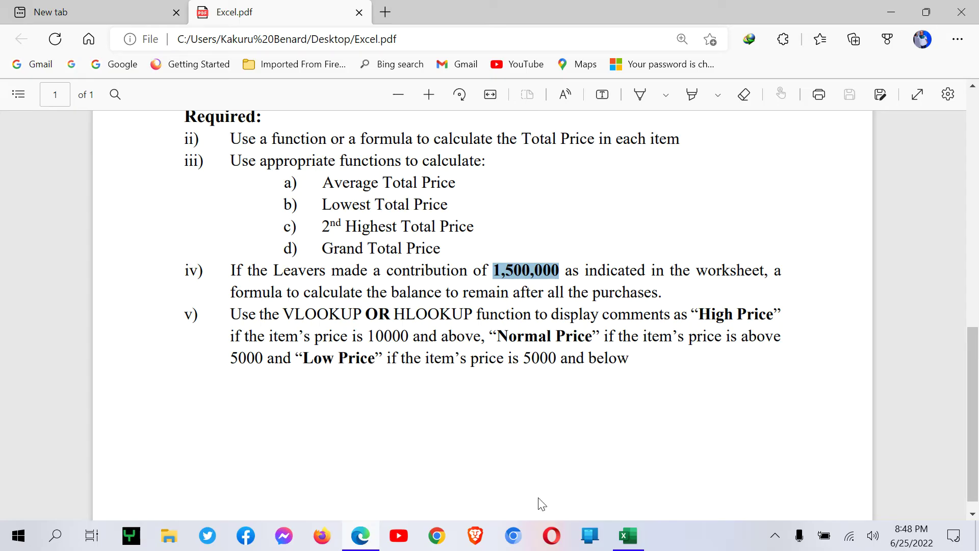
{"action": "mouse_move", "coordinate": [629, 541]}
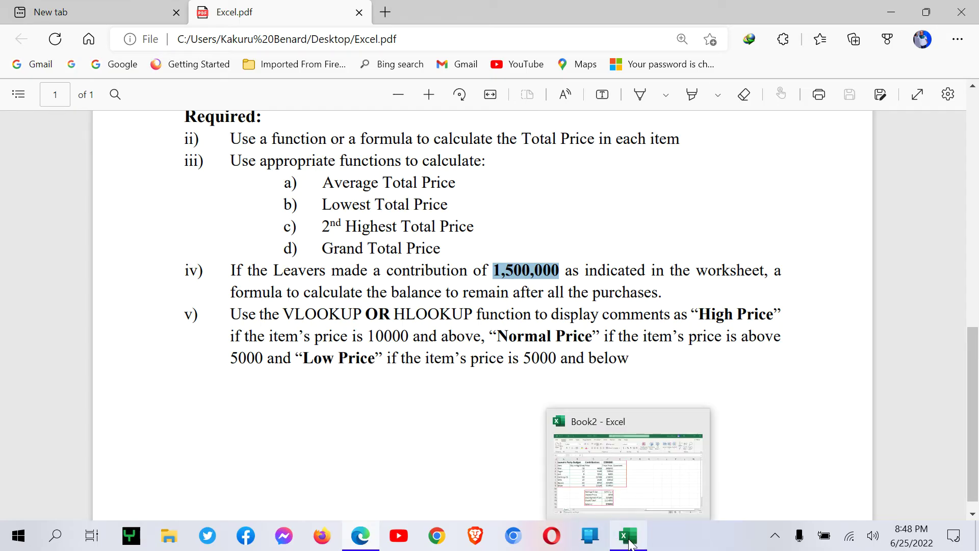
{"action": "left_click", "coordinate": [629, 541]}
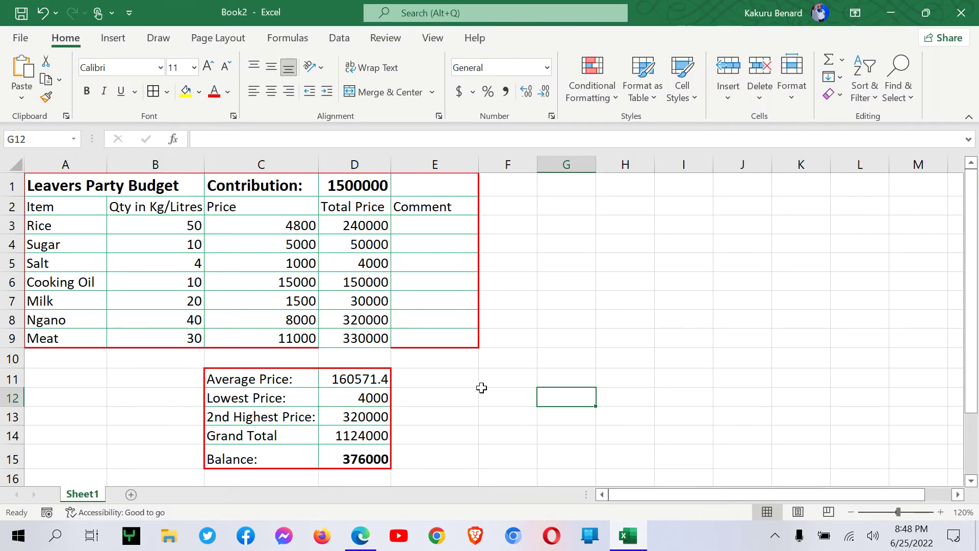
- Type the heading VLOOKUP ARRAY TABLE in F11 with Price and Comment column headers below
{"action": "left_click", "coordinate": [520, 383]}
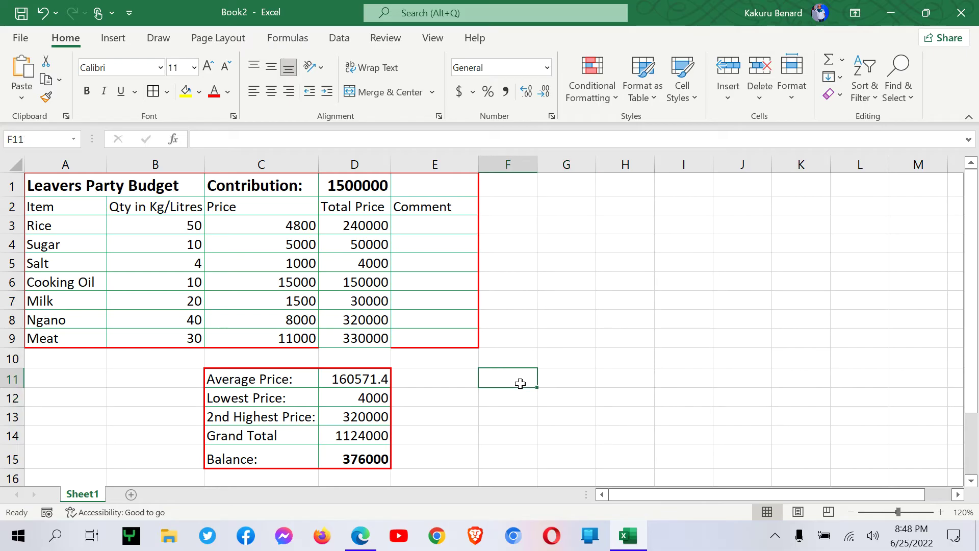
{"action": "type", "text": "VLOO"}
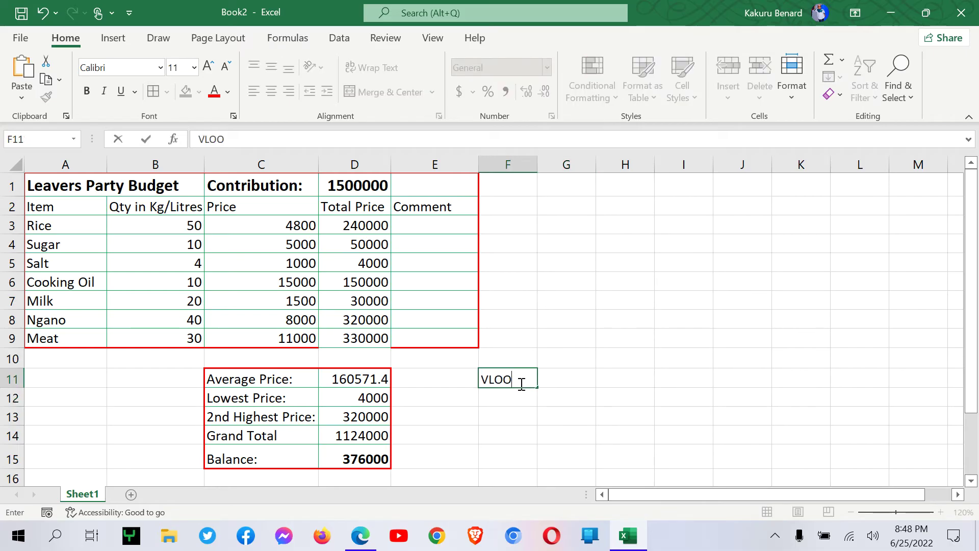
{"action": "type", "text": "KUP ARRAY TABLE"}
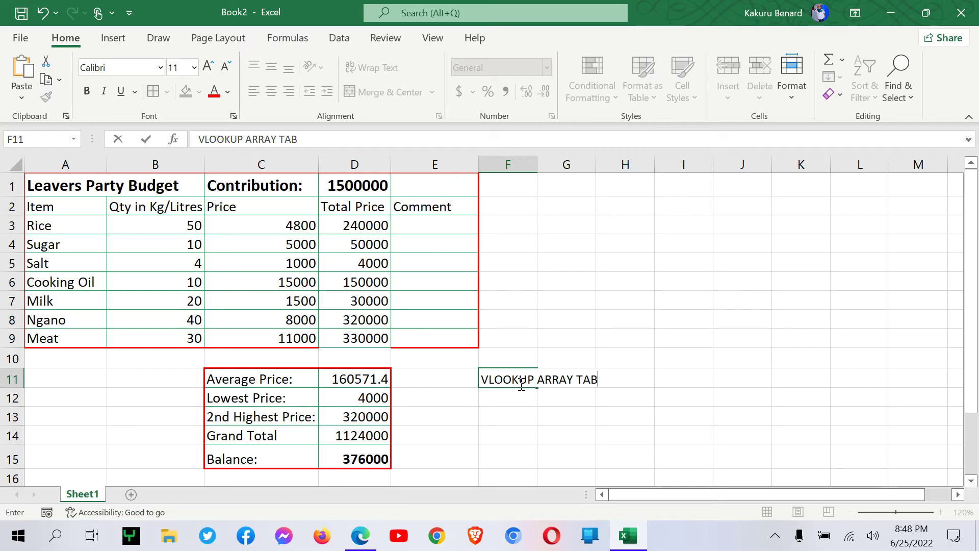
{"action": "left_click", "coordinate": [517, 400]}
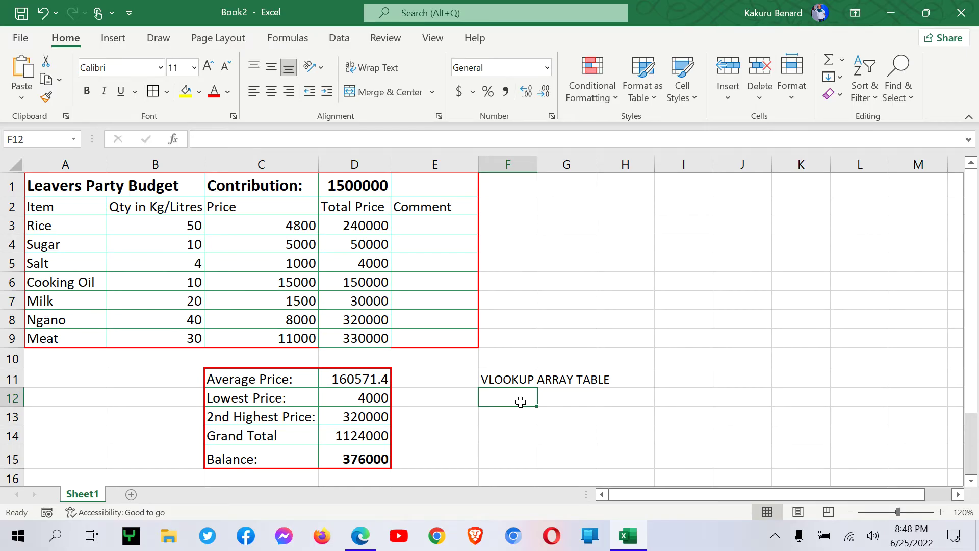
{"action": "type", "text": "Price"}
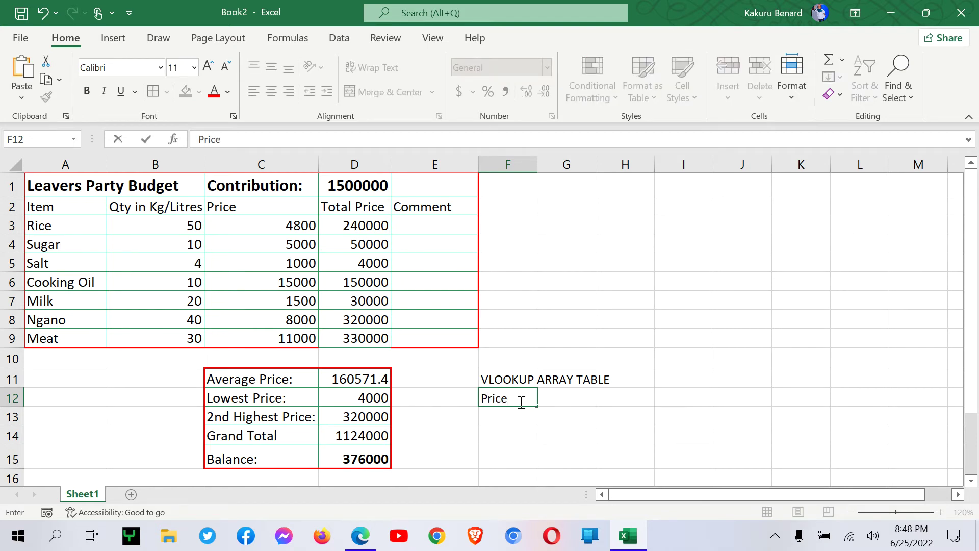
{"action": "key", "text": "Tab"}
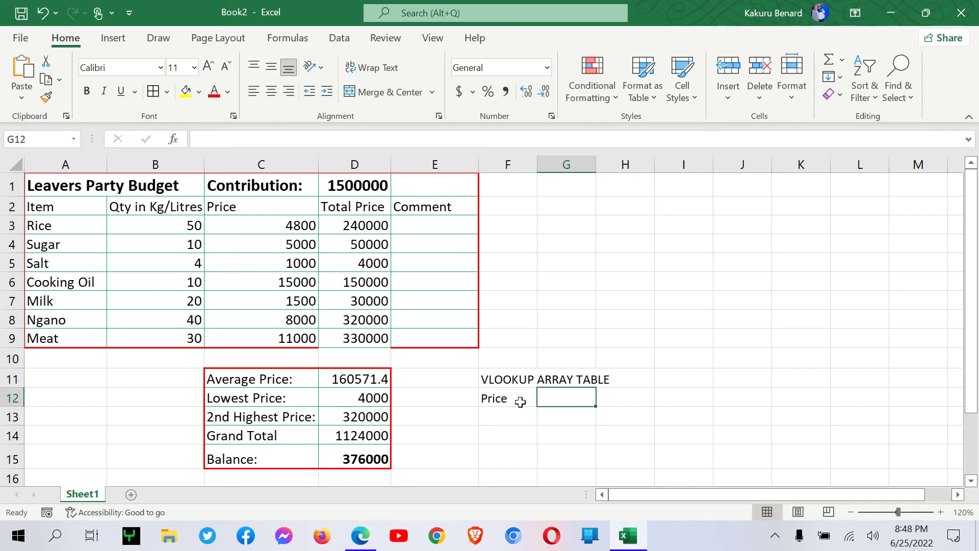
{"action": "type", "text": "Commen"}
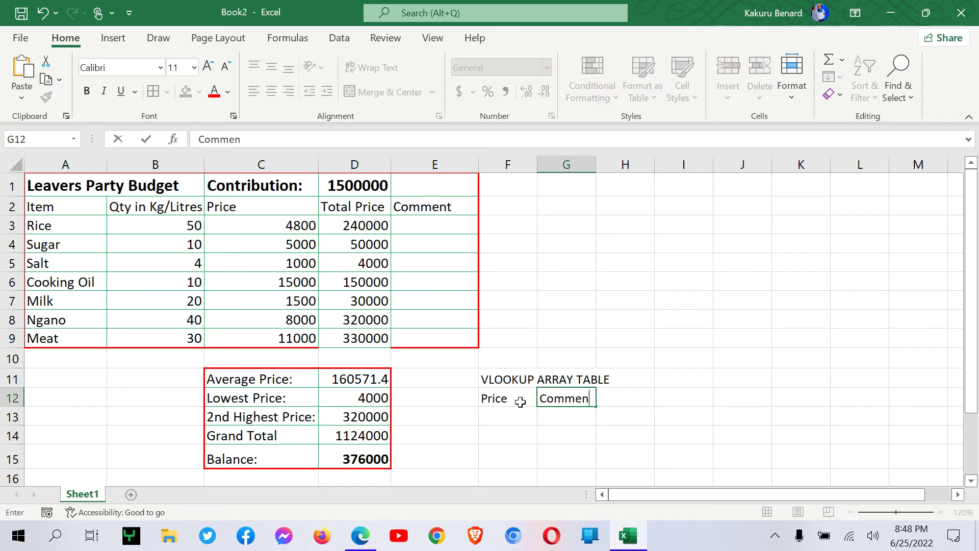
{"action": "type", "text": "t"}
{"action": "key", "text": "Return"}
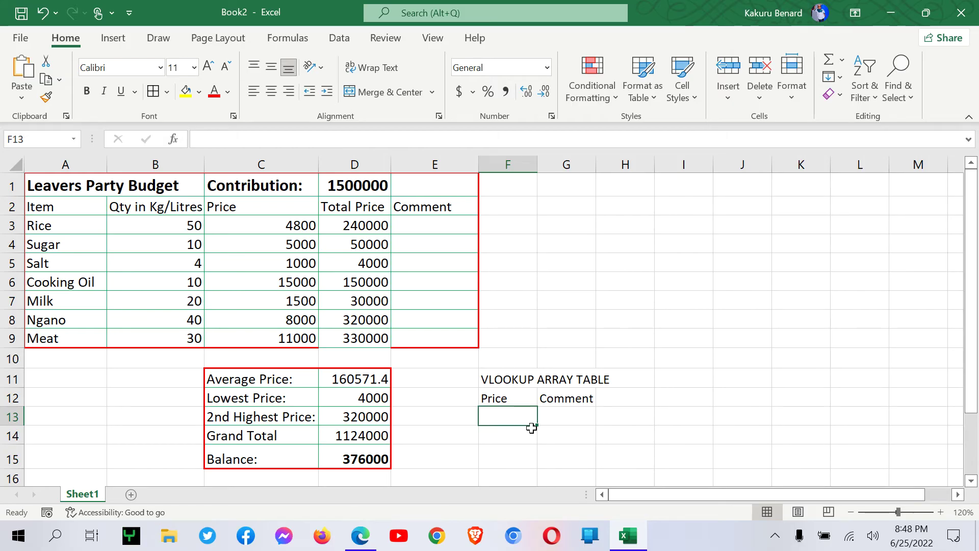
- Enter prices 0, 5000, 10000 with comments Low Price, Normal Price, High Price
{"action": "type", "text": "0"}
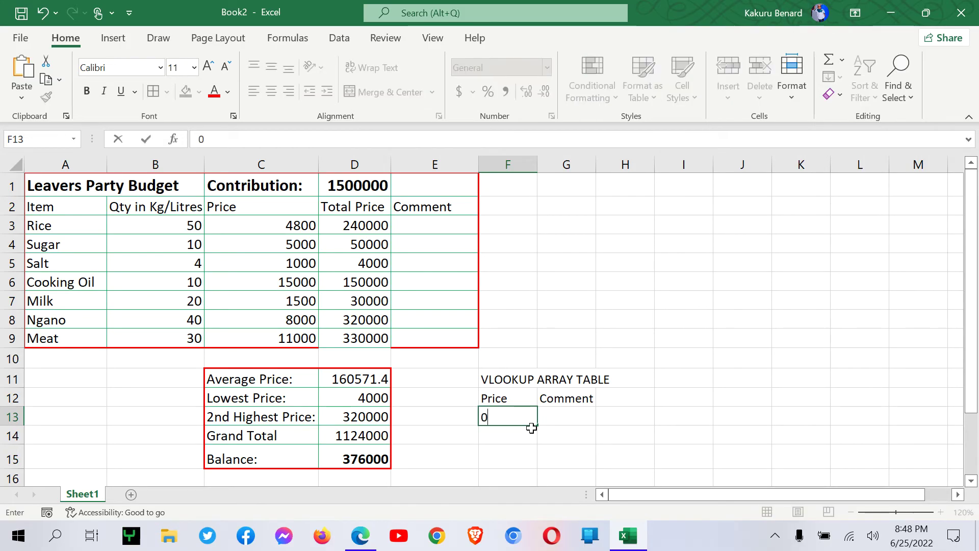
{"action": "key", "text": "Return"}
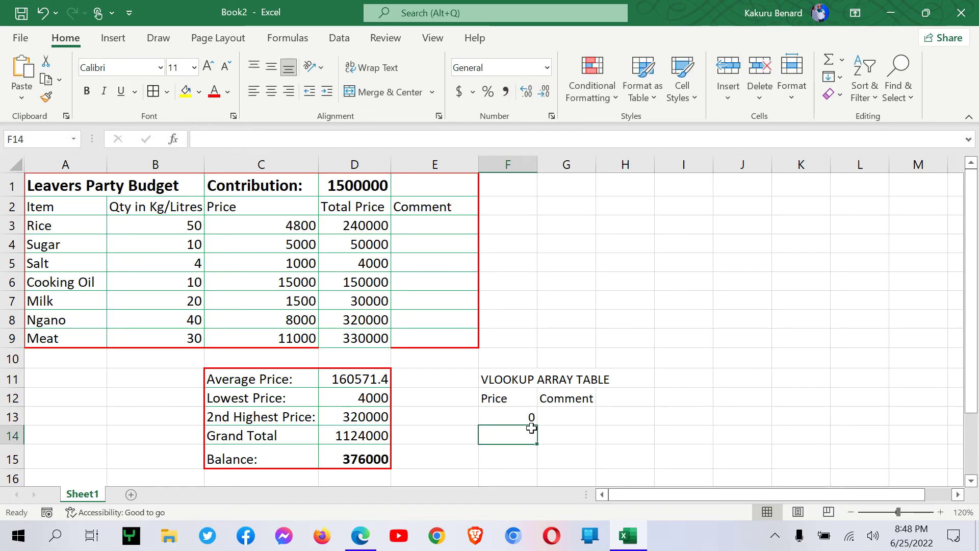
{"action": "type", "text": "5000"}
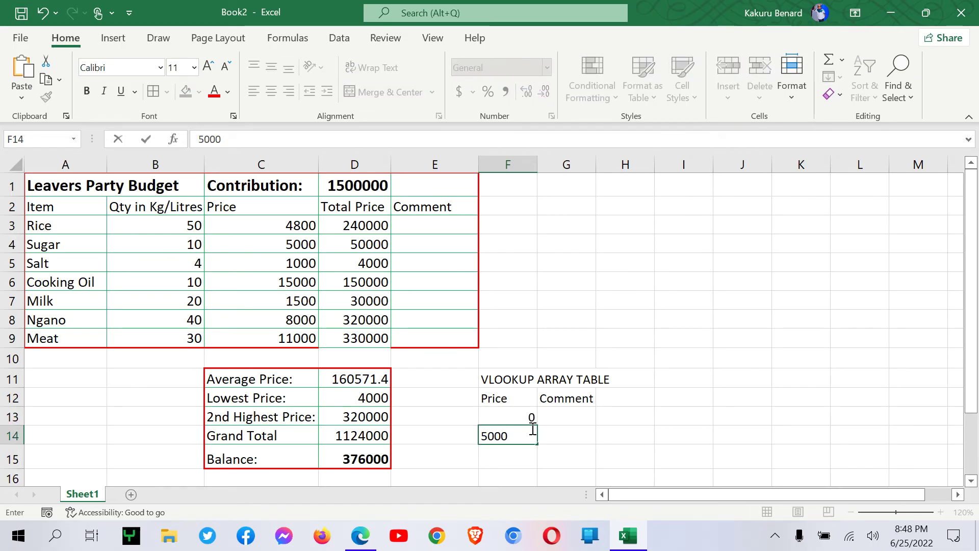
{"action": "key", "text": "Return"}
{"action": "type", "text": "1"}
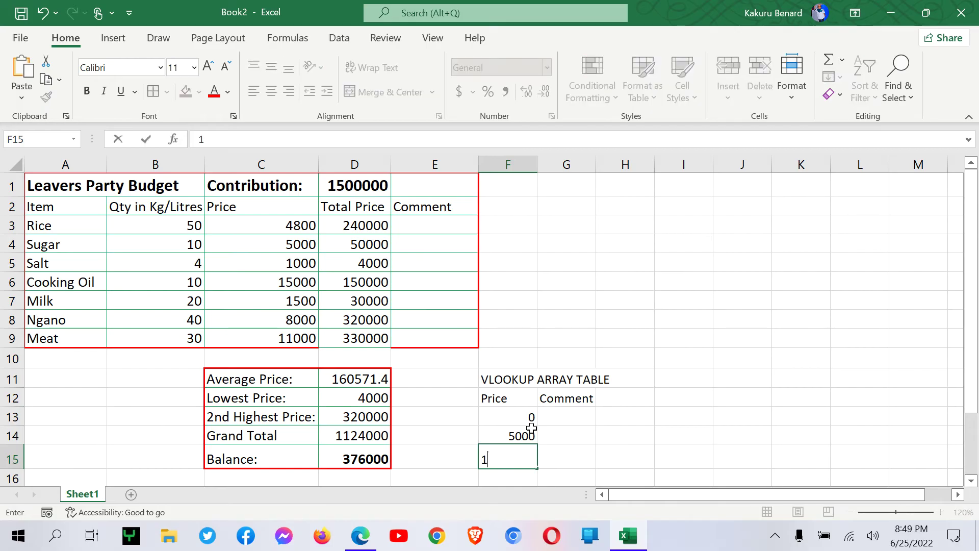
{"action": "type", "text": "0000"}
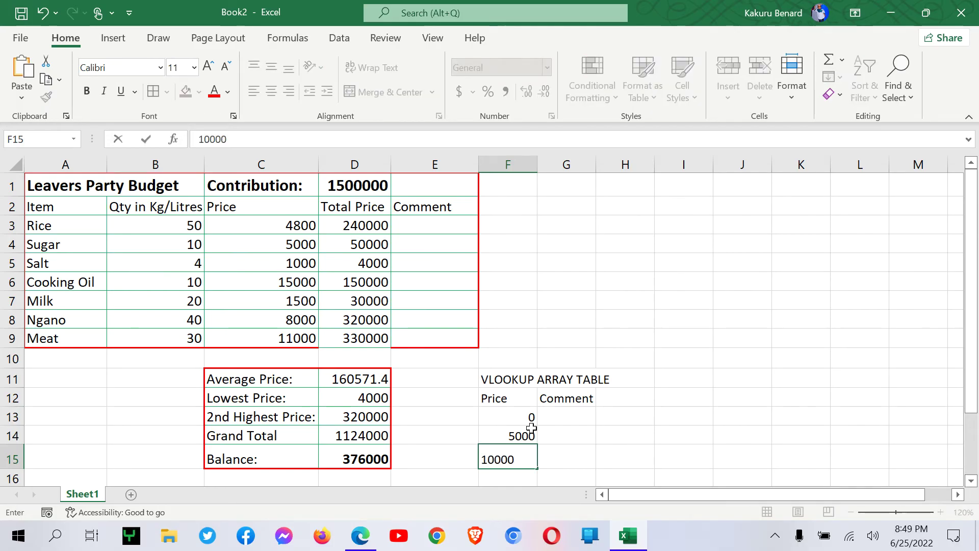
{"action": "key", "text": "Tab"}
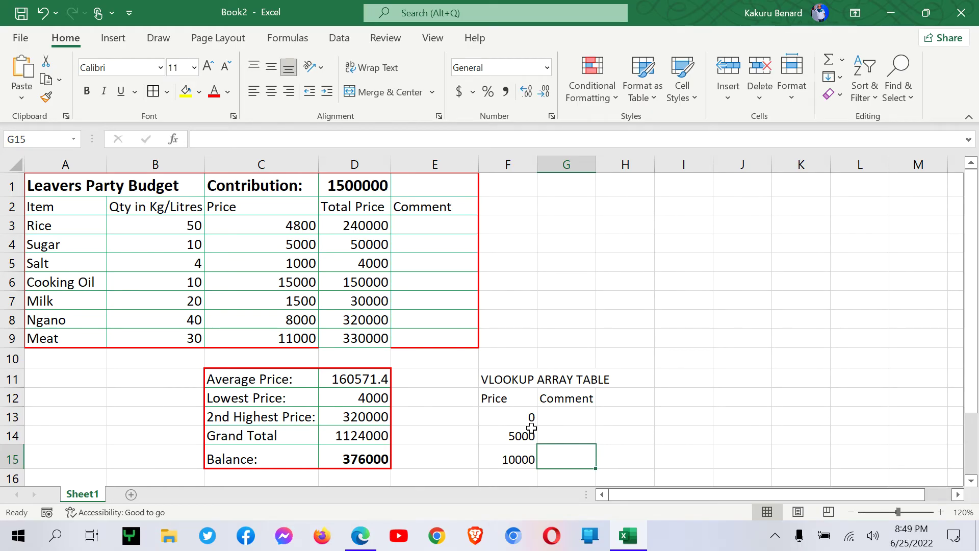
{"action": "type", "text": "H"}
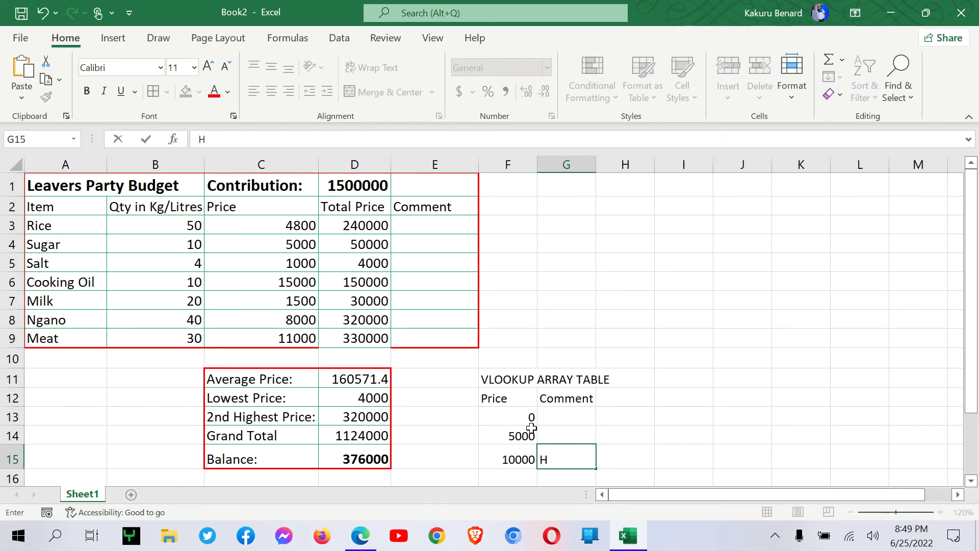
{"action": "type", "text": "igh Price"}
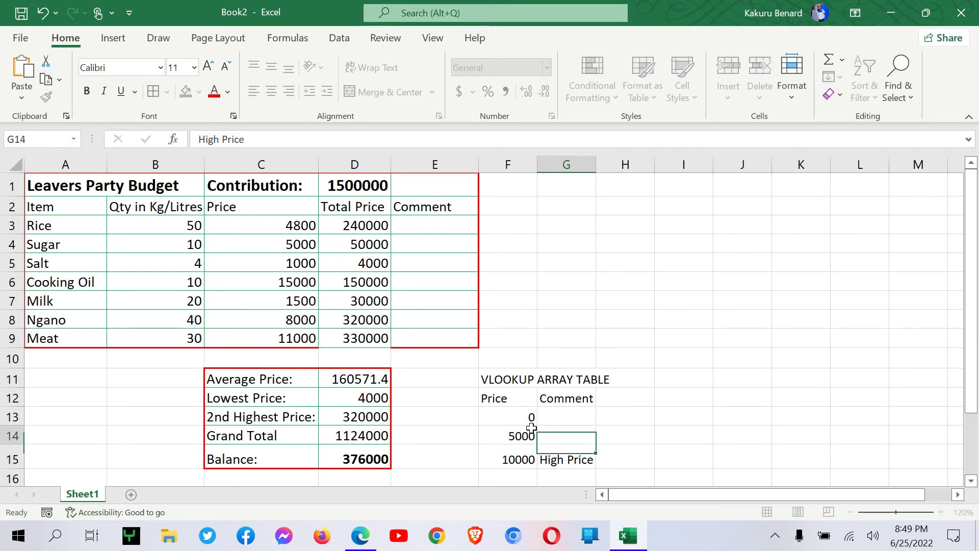
{"action": "key", "text": "Up"}
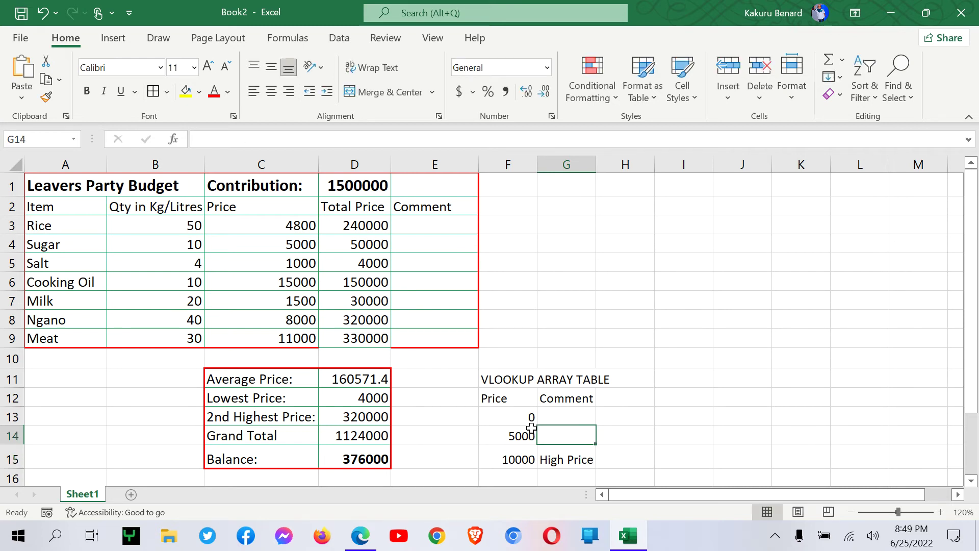
{"action": "type", "text": "Normal"}
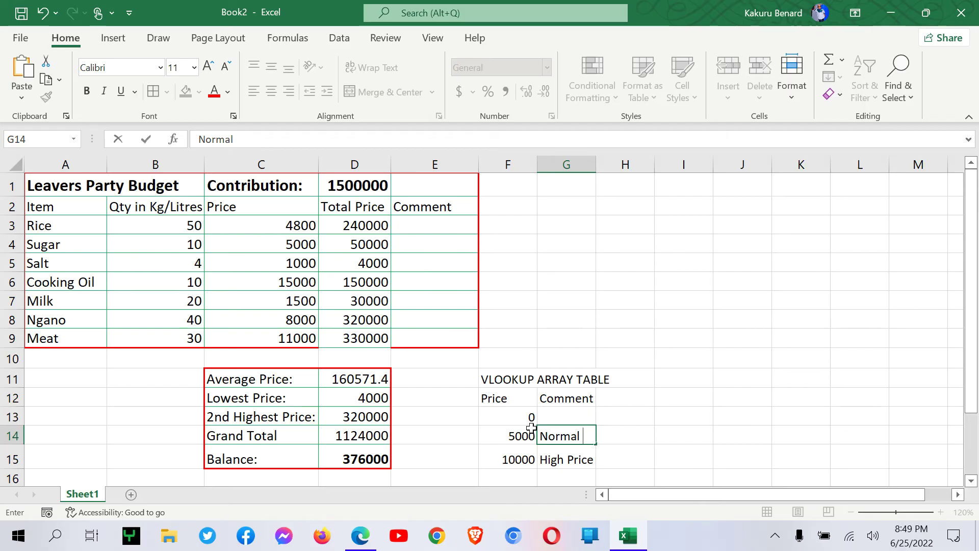
{"action": "type", "text": " Price"}
{"action": "key", "text": "Up"}
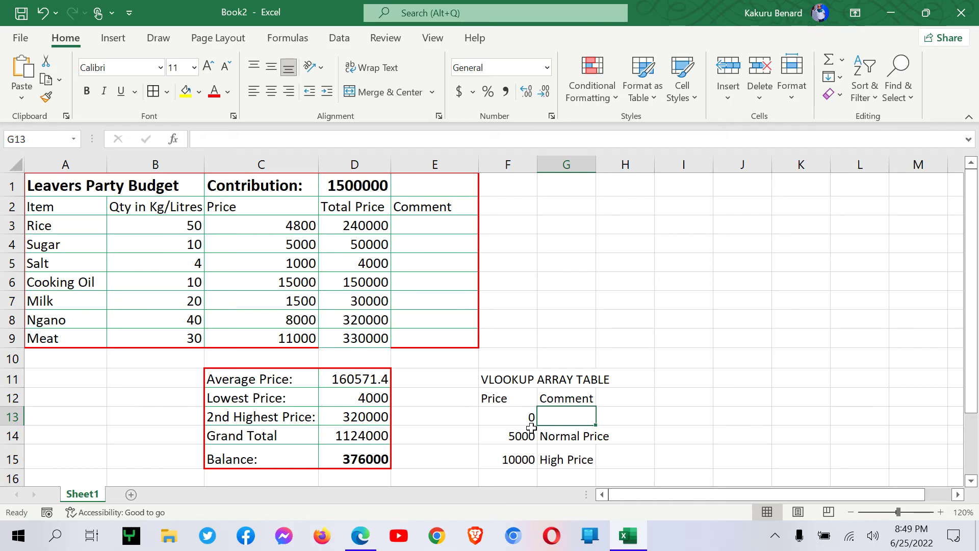
{"action": "type", "text": "Low "}
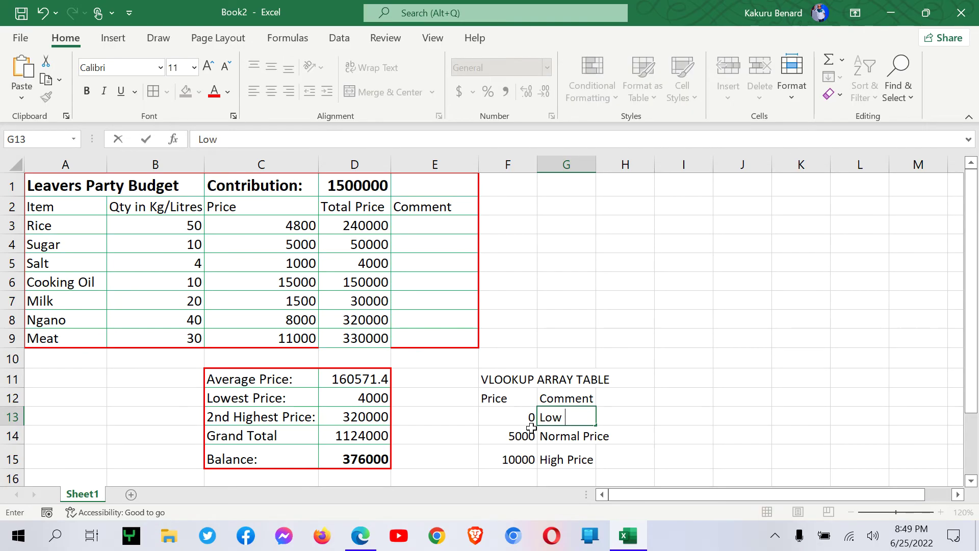
{"action": "type", "text": "Price"}
- Widen column G and bold the VLOOKUP ARRAY TABLE heading in F11:G11
{"action": "left_click", "coordinate": [629, 459]}
{"action": "left_click_drag", "start_coordinate": [596, 165], "coordinate": [615, 164]}
{"action": "left_click", "coordinate": [425, 225]}
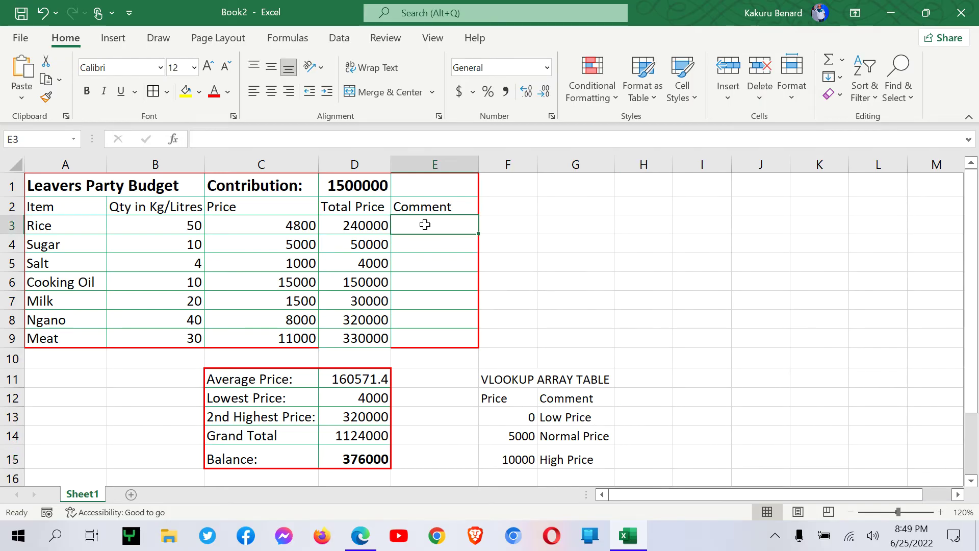
{"action": "left_click_drag", "start_coordinate": [497, 379], "coordinate": [584, 380]}
{"action": "left_click", "coordinate": [86, 91]}
- In E3 start the formula =VLOOKUP(C3,F13:G15,2 against the lookup table
{"action": "left_click", "coordinate": [510, 436]}
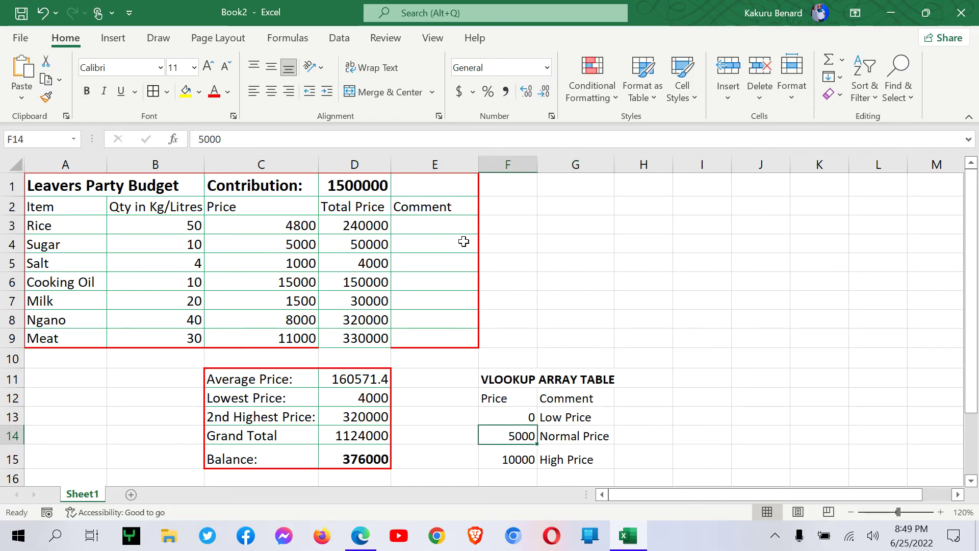
{"action": "left_click", "coordinate": [419, 225]}
{"action": "type", "text": "="}
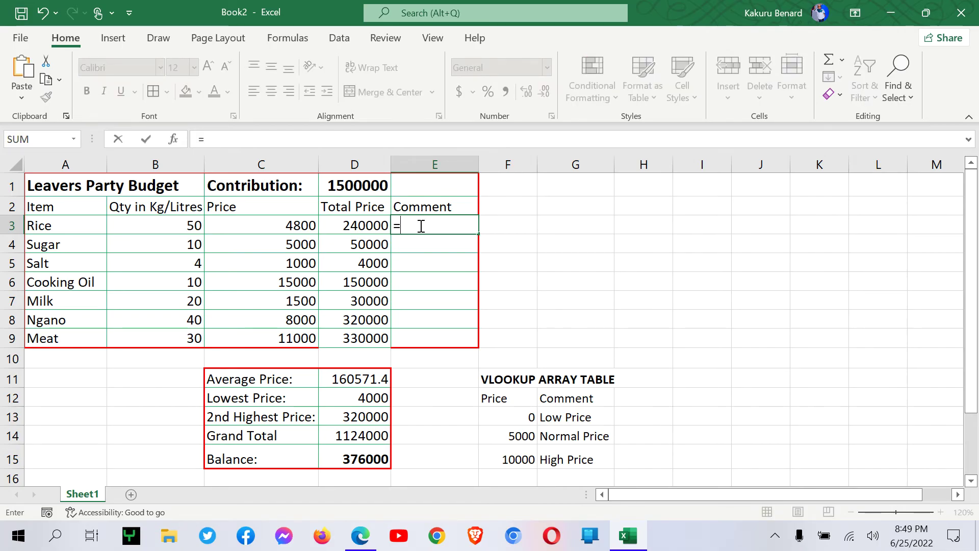
{"action": "type", "text": "v"}
{"action": "key", "text": "BackSpace"}
{"action": "type", "text": "VLOOK"}
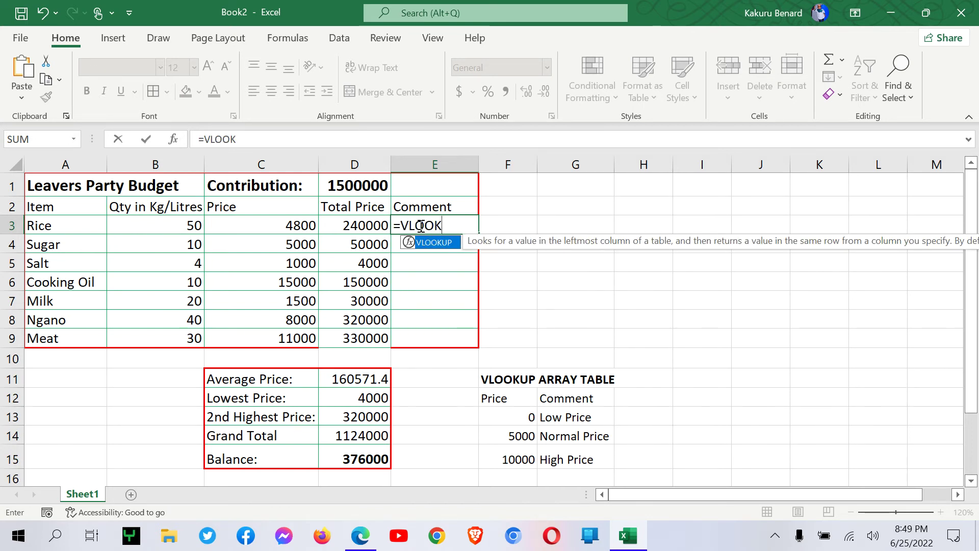
{"action": "type", "text": "UP("}
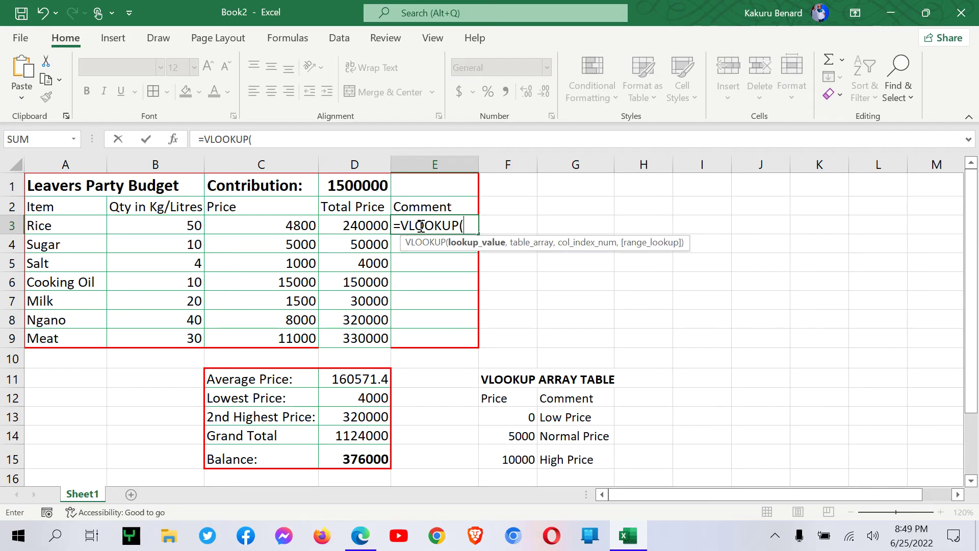
{"action": "left_click", "coordinate": [248, 228]}
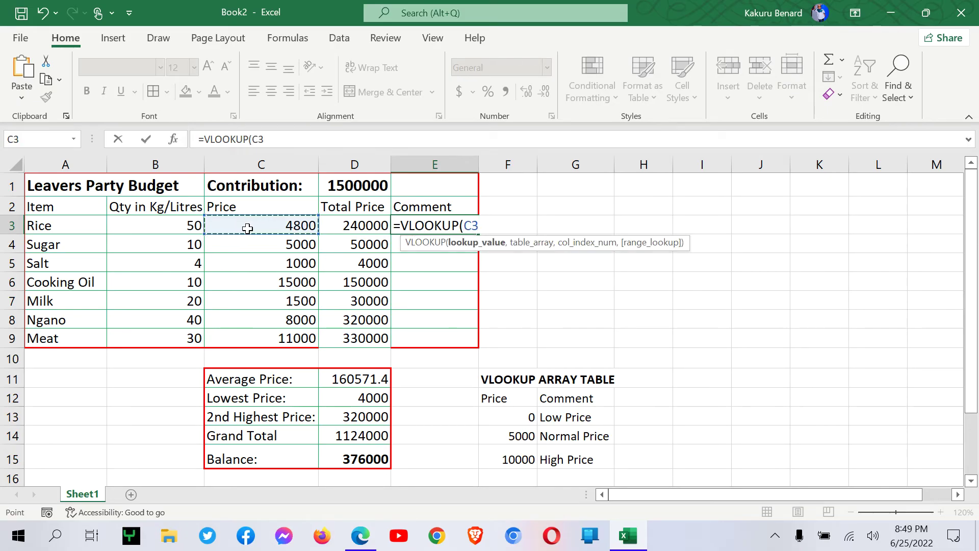
{"action": "type", "text": ","}
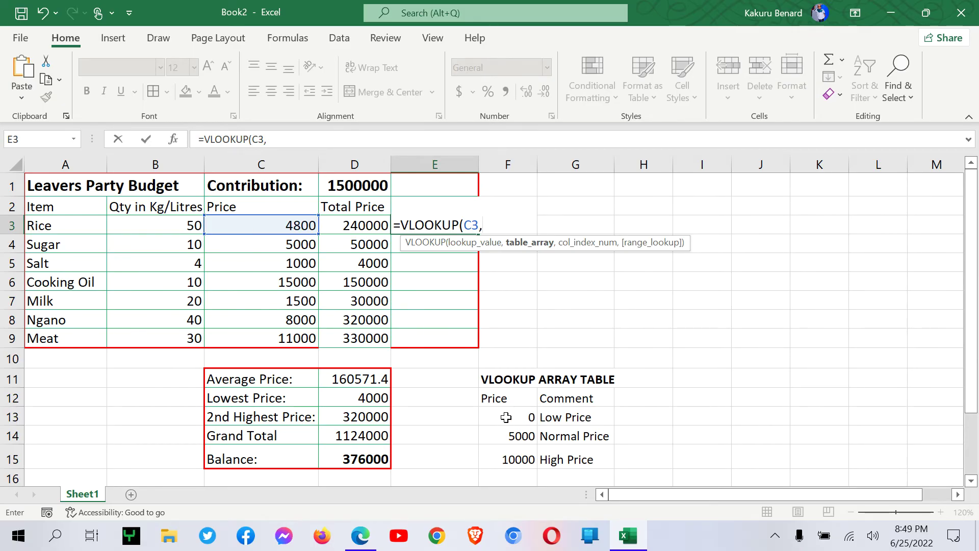
{"action": "left_click_drag", "start_coordinate": [508, 417], "coordinate": [570, 457]}
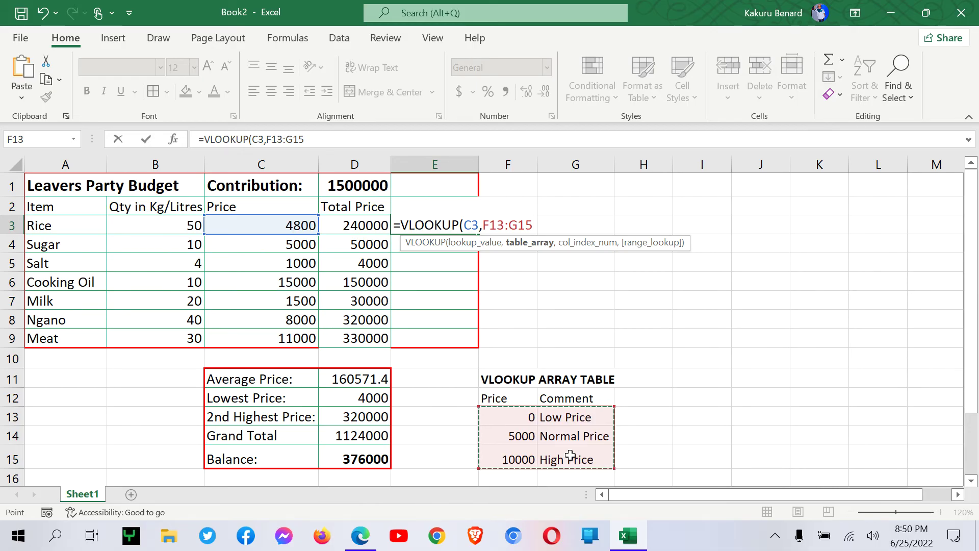
{"action": "type", "text": ","}
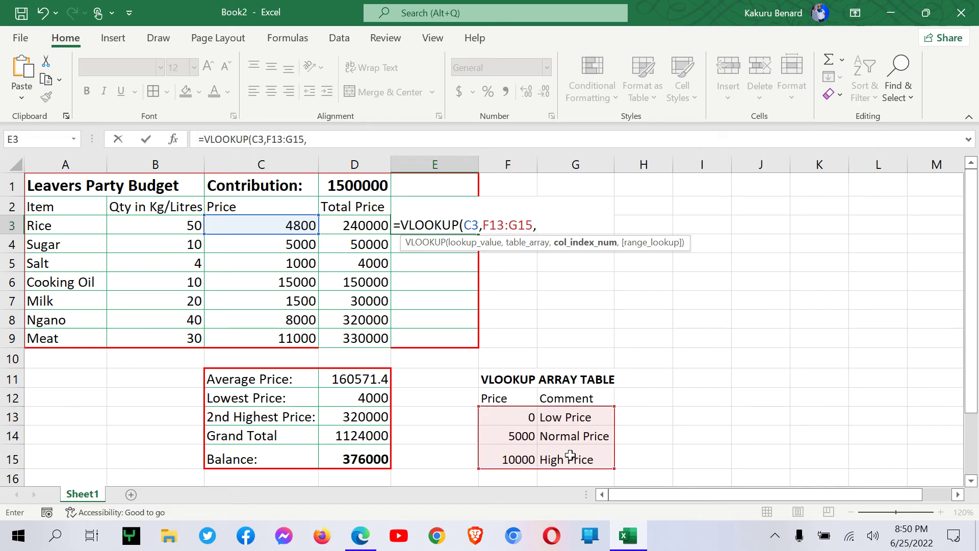
{"action": "type", "text": "2"}
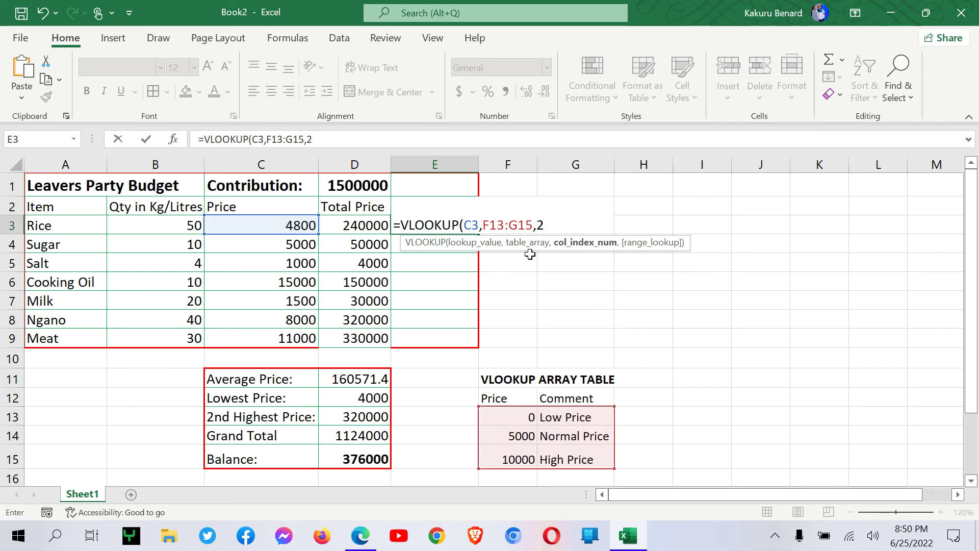
- Make the table reference absolute as $F$13:$G$15, enter it, and fill E3 down to E9
{"action": "type", "text": ")"}
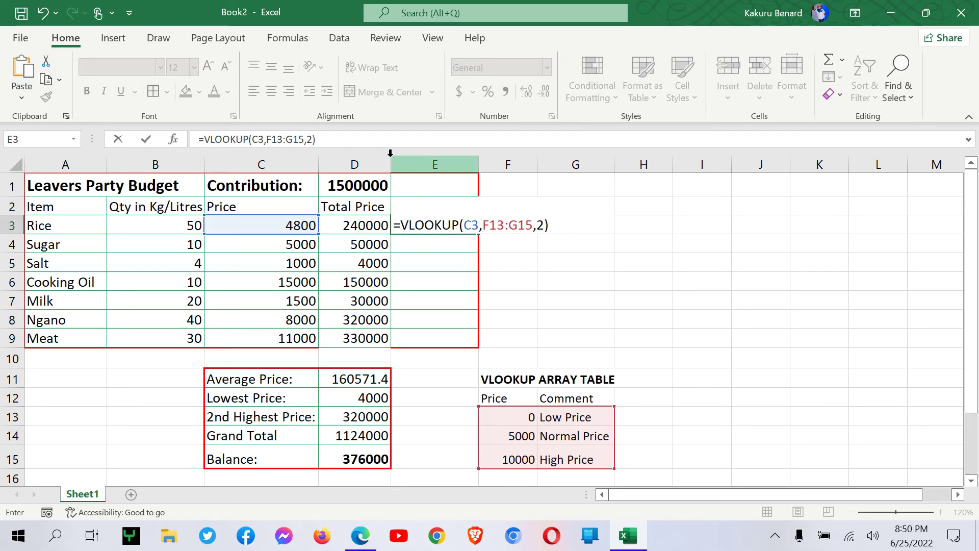
{"action": "left_click_drag", "start_coordinate": [482, 227], "coordinate": [504, 230]}
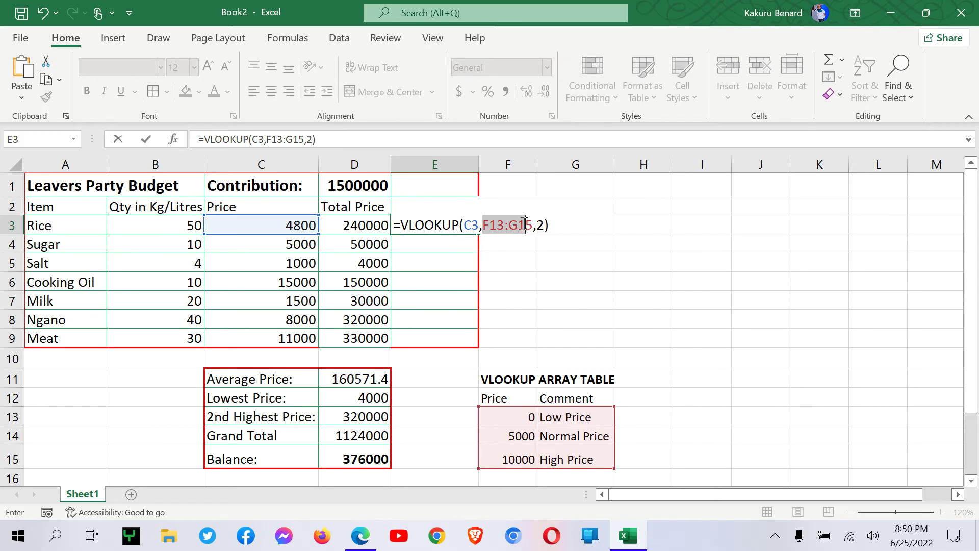
{"action": "left_click_drag", "start_coordinate": [524, 225], "coordinate": [534, 224]}
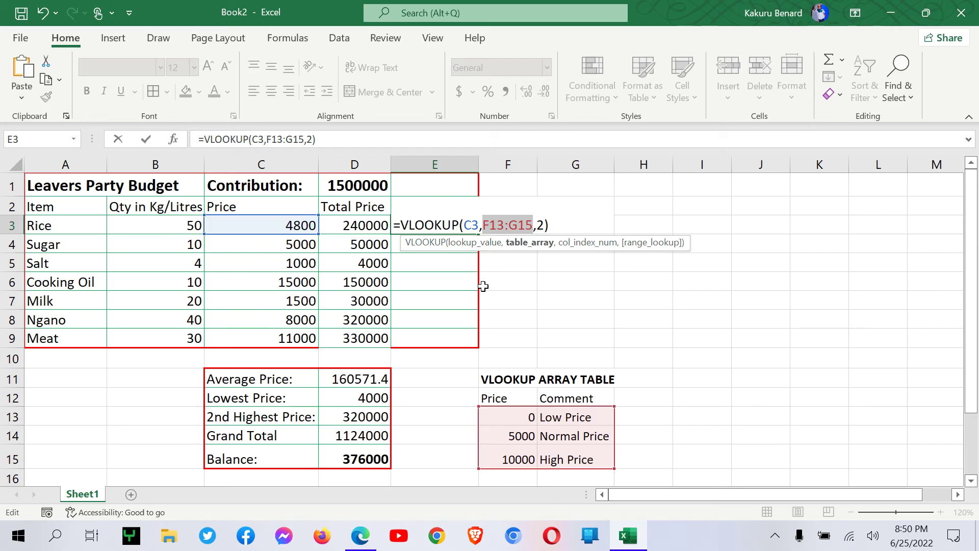
{"action": "key", "text": "F4"}
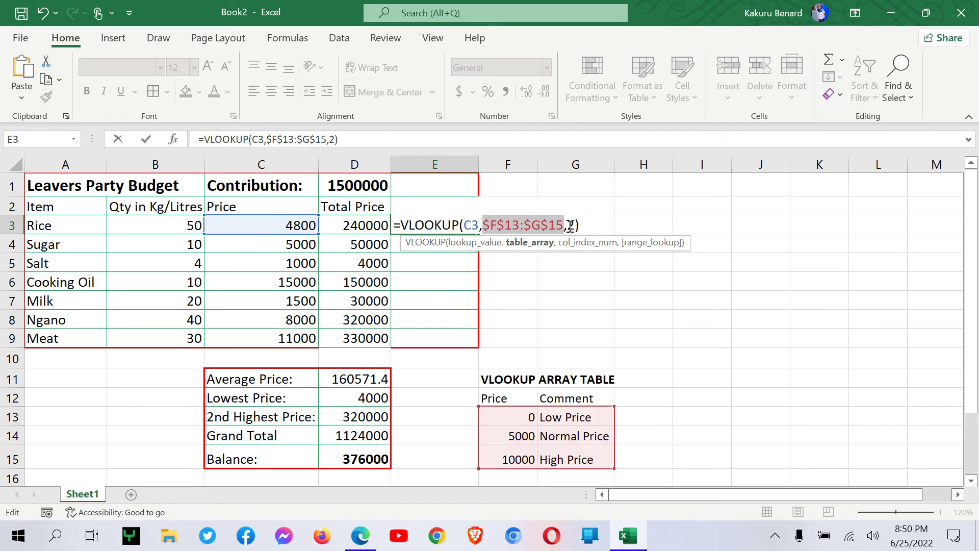
{"action": "key", "text": "Return"}
{"action": "left_click", "coordinate": [445, 225]}
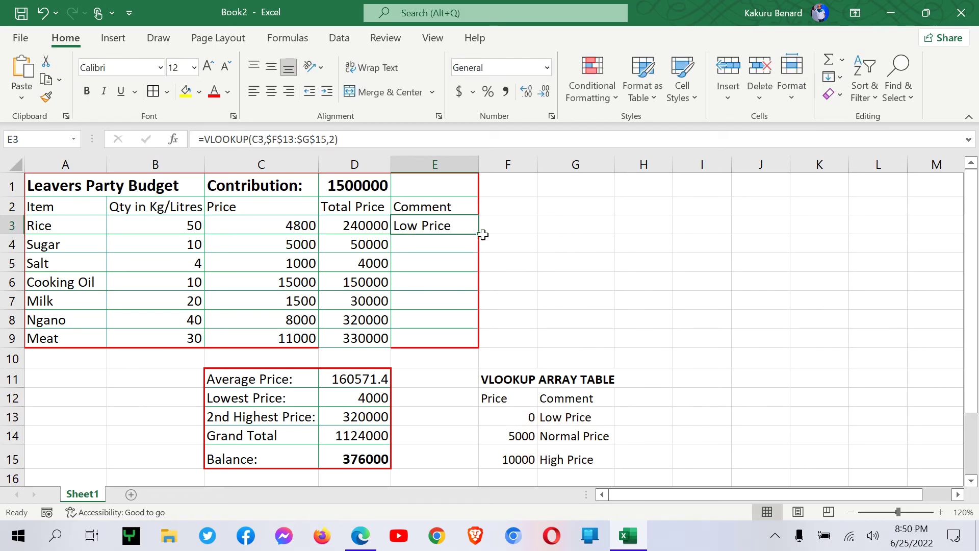
{"action": "left_click_drag", "start_coordinate": [479, 234], "coordinate": [468, 339]}
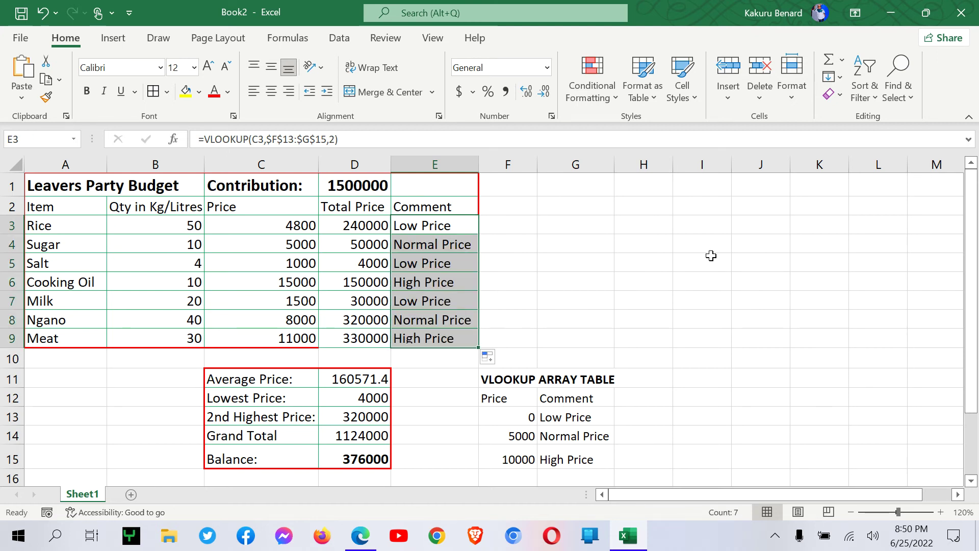
- Apply All Borders to the lookup table cells F12:G15
{"action": "left_click_drag", "start_coordinate": [494, 398], "coordinate": [586, 459]}
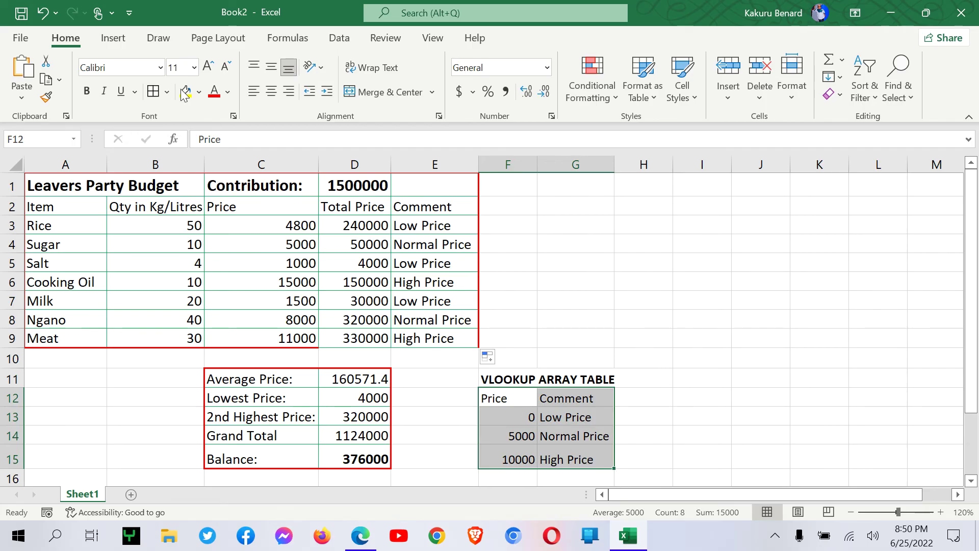
{"action": "key", "text": "ctrl+1"}
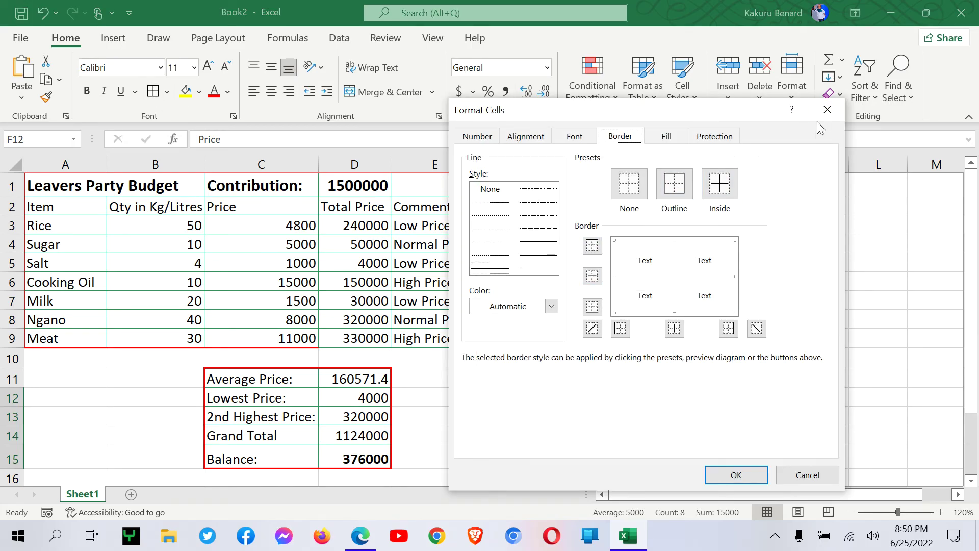
{"action": "left_click", "coordinate": [825, 110]}
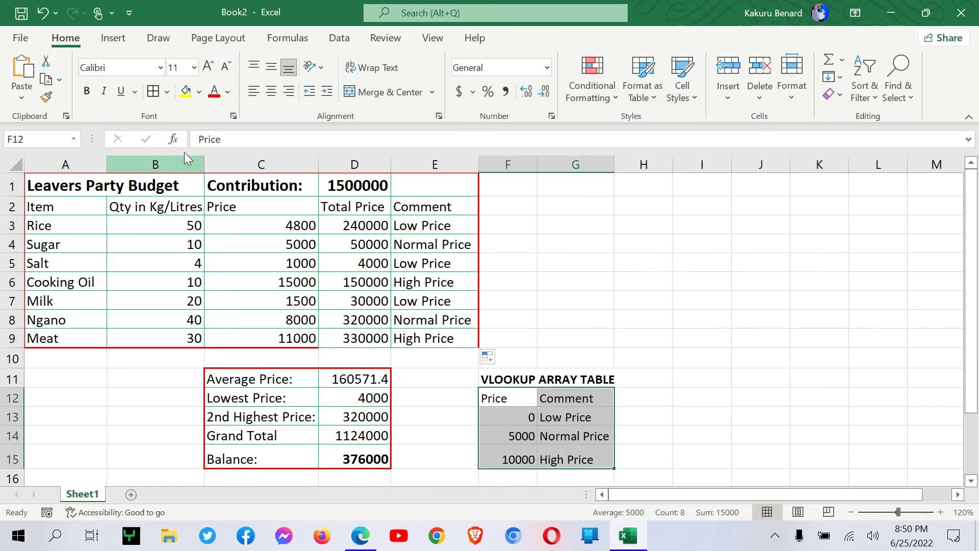
{"action": "left_click", "coordinate": [167, 96]}
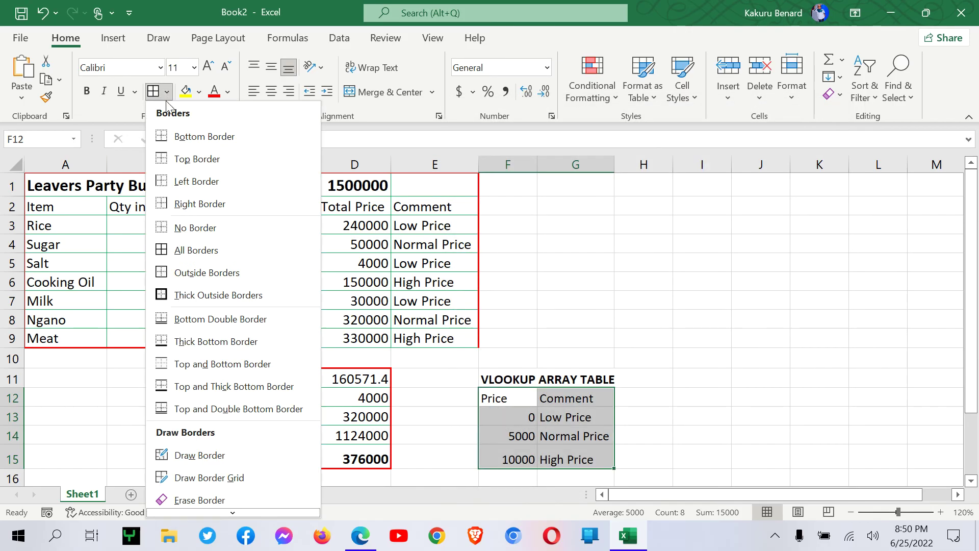
{"action": "left_click", "coordinate": [174, 250]}
{"action": "left_click", "coordinate": [774, 419]}
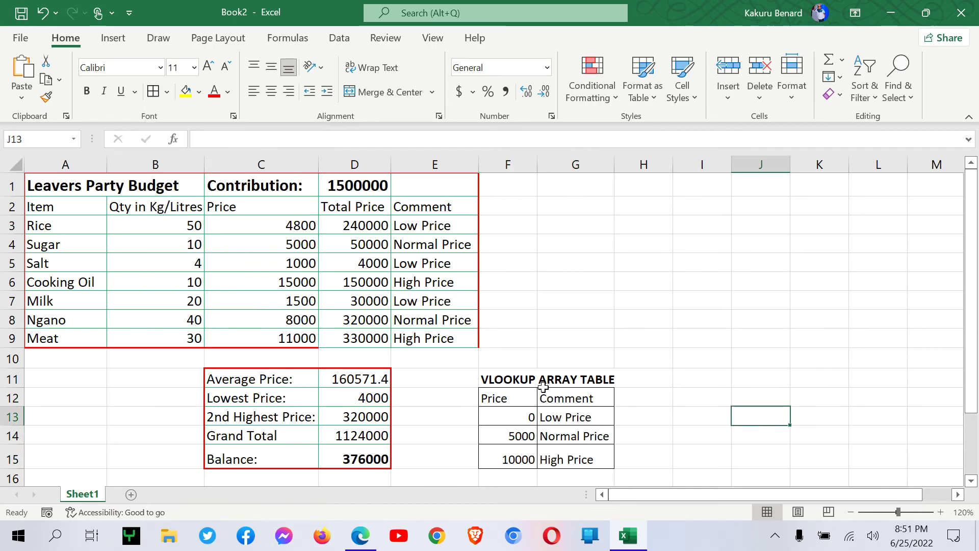
- Title H5 'HLOOKUP ARRAY TABLE' and add row labels Price in H6 and Comment in H7
{"action": "left_click", "coordinate": [651, 262]}
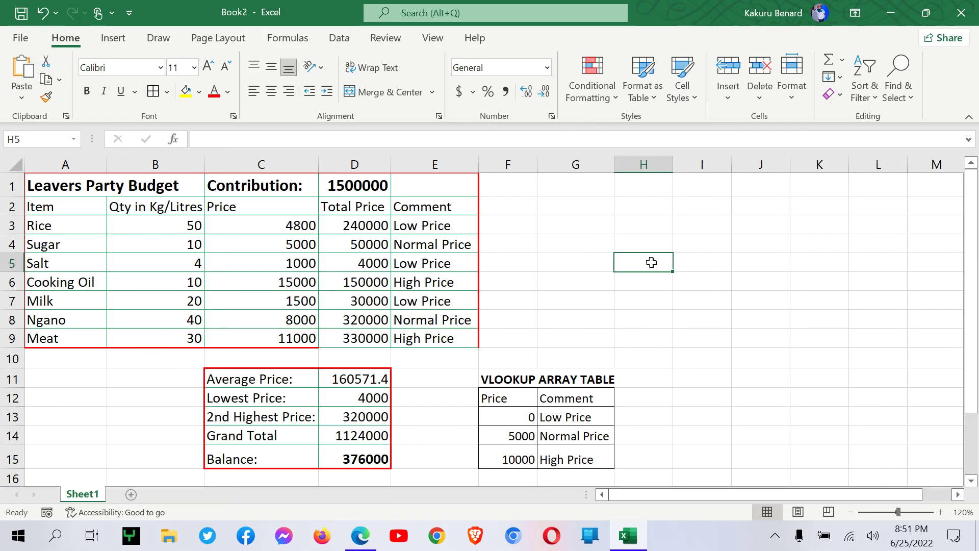
{"action": "type", "text": "H"}
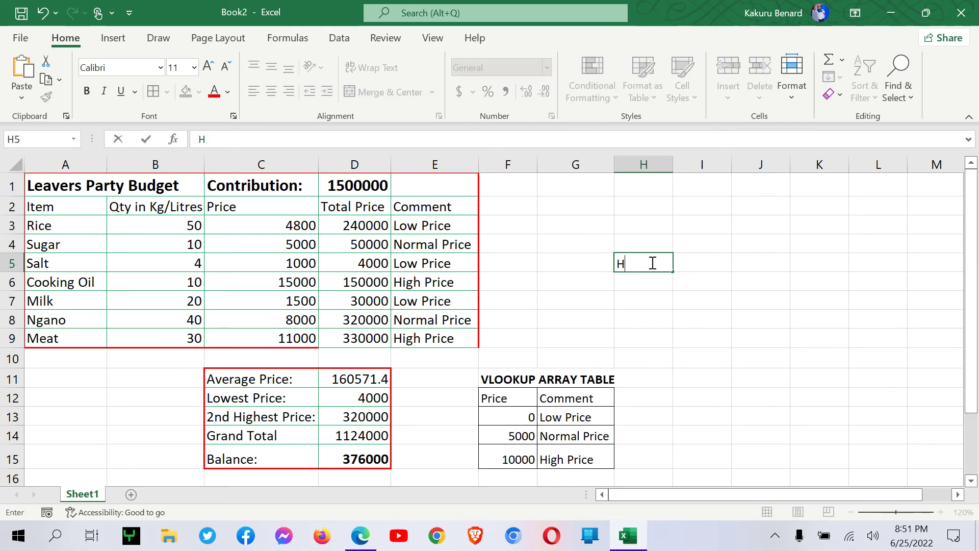
{"action": "type", "text": "LOOKUP ARRAY"}
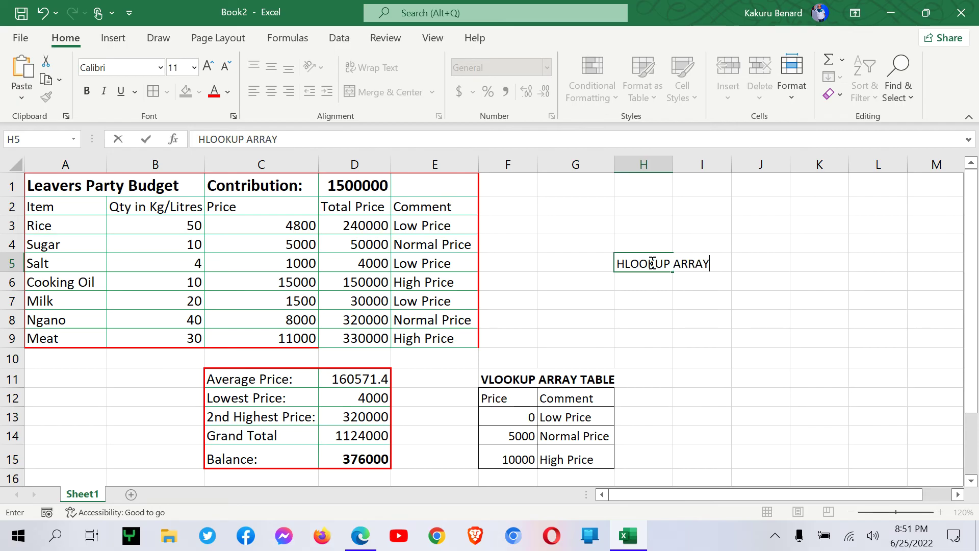
{"action": "type", "text": " TABLE"}
{"action": "left_click", "coordinate": [648, 287]}
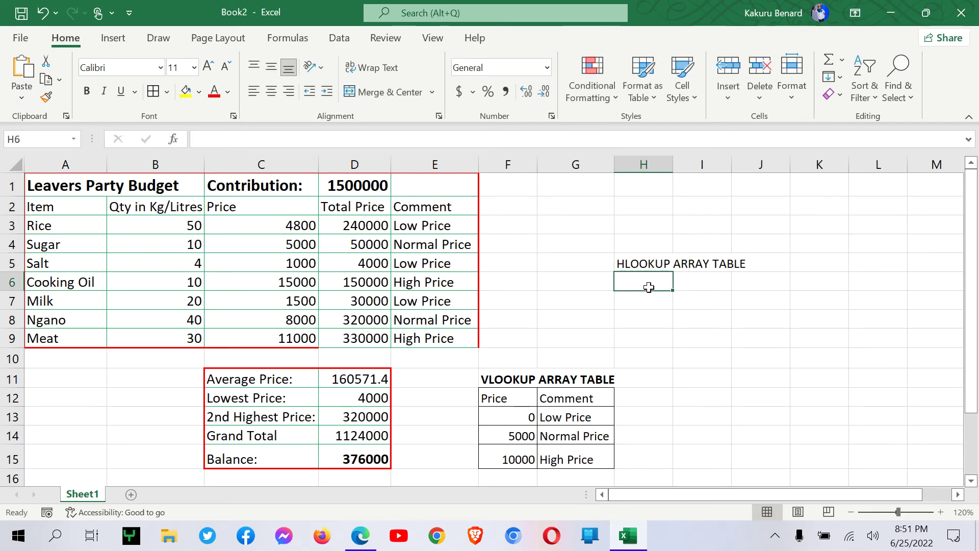
{"action": "type", "text": "Pr"}
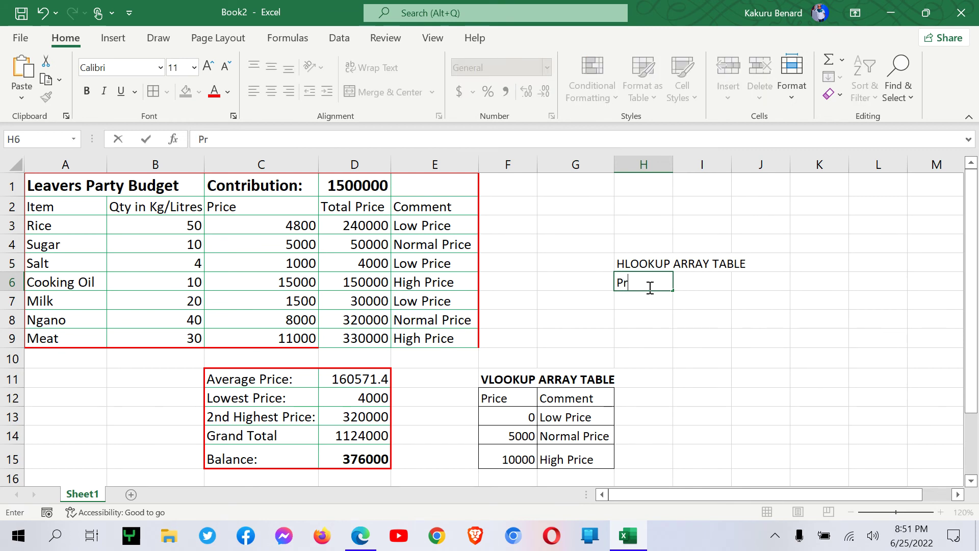
{"action": "type", "text": "ice"}
{"action": "key", "text": "Return"}
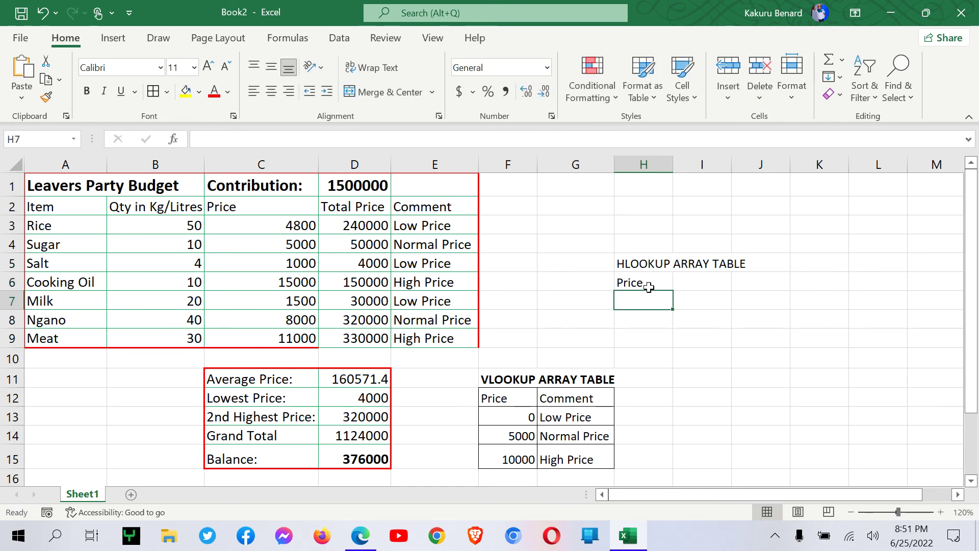
{"action": "type", "text": "C"}
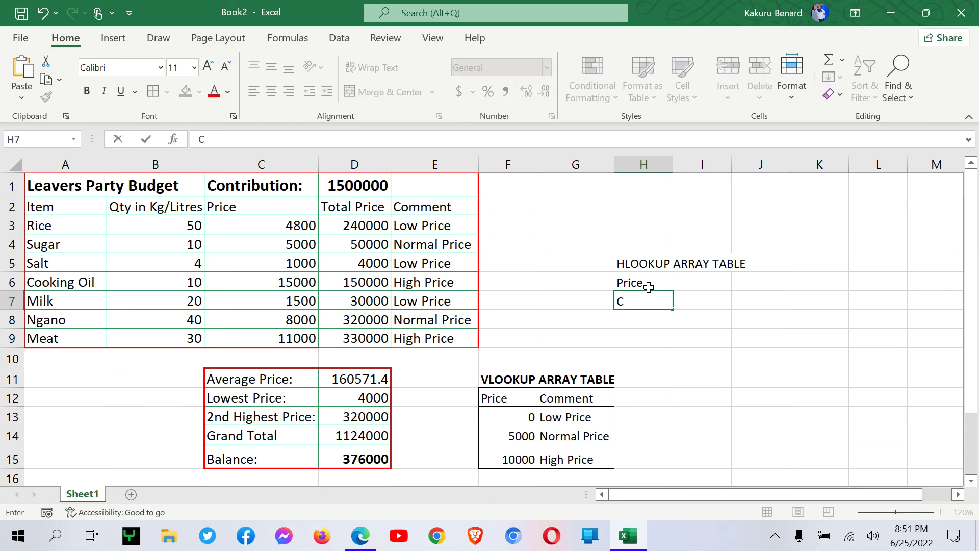
{"action": "type", "text": "omment"}
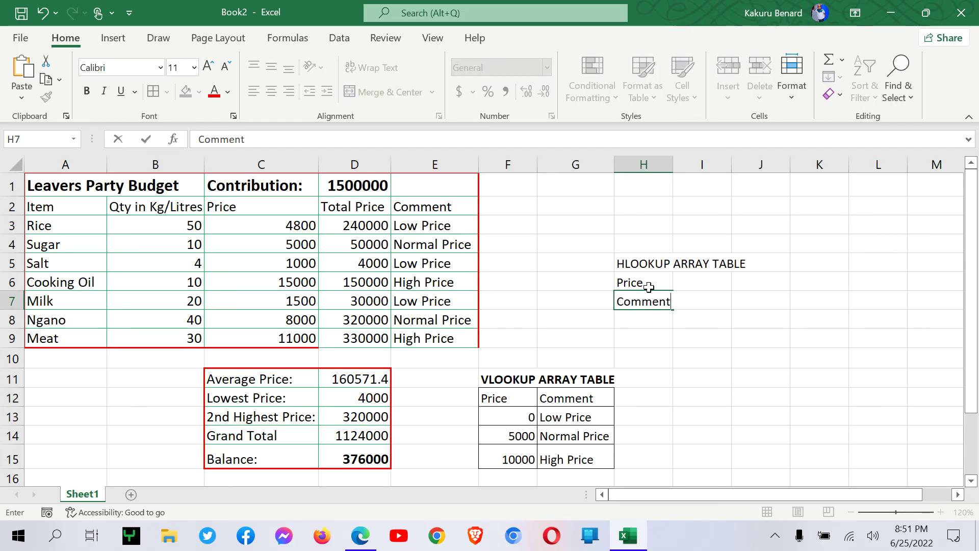
{"action": "left_click", "coordinate": [703, 279]}
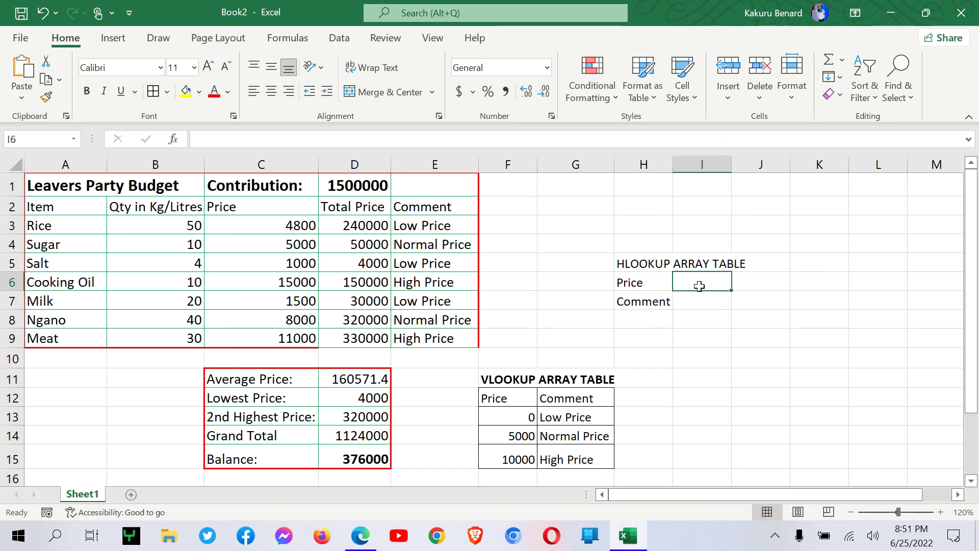
- Enter the prices 0, 5000 and 10000 across I6:K6
{"action": "type", "text": "0"}
{"action": "key", "text": "Tab"}
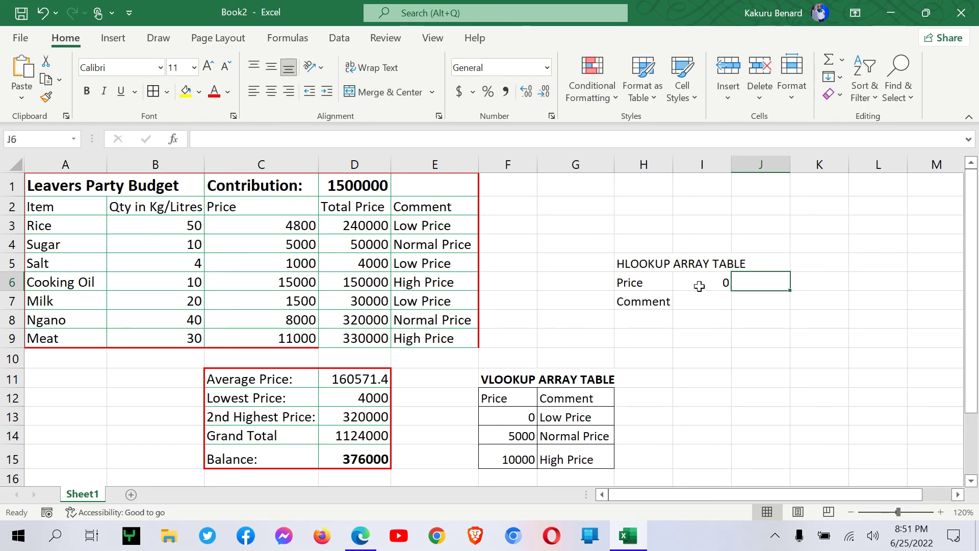
{"action": "type", "text": "5000"}
{"action": "key", "text": "Tab"}
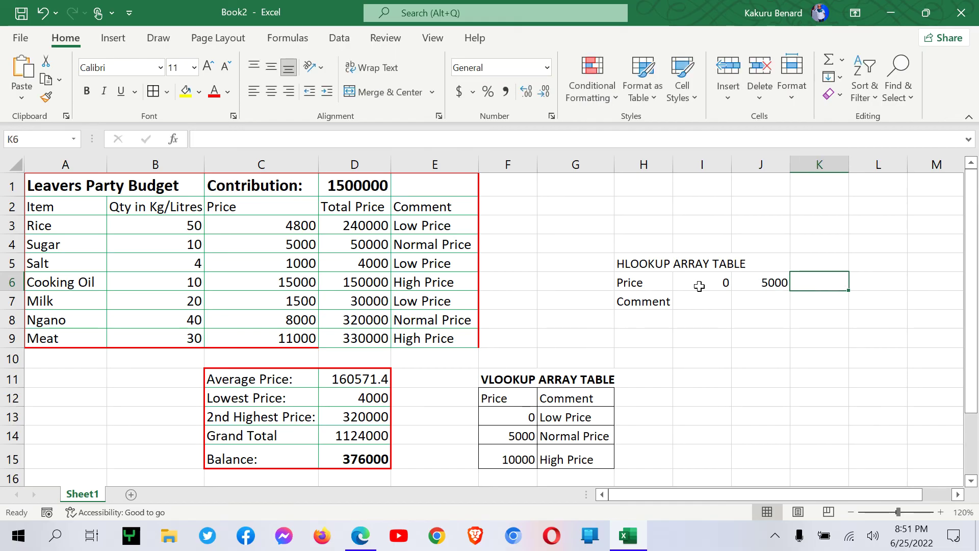
{"action": "type", "text": "10000"}
{"action": "key", "text": "Return"}
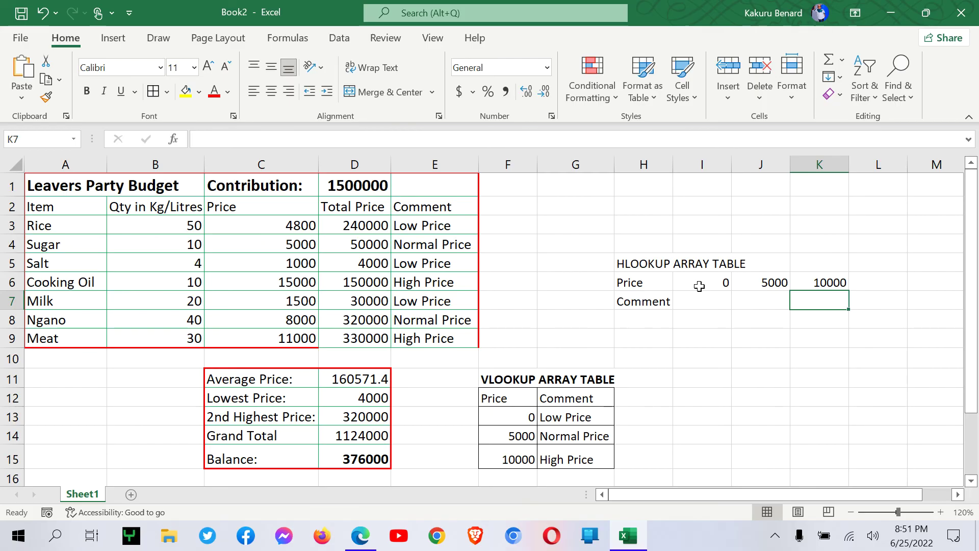
- Enter High Price, Normal Price and Low Price in K7, J7 and I7
{"action": "type", "text": "High Price"}
{"action": "key", "text": "Left"}
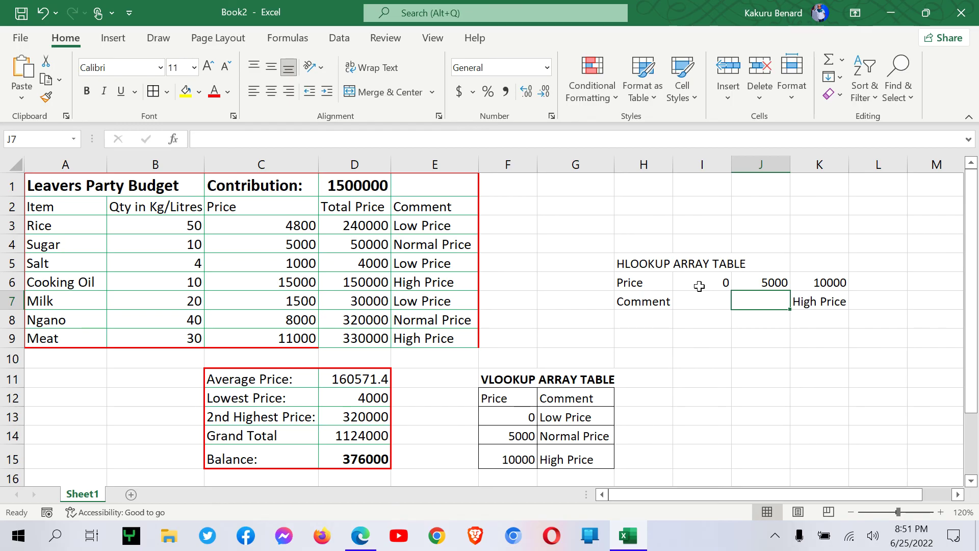
{"action": "type", "text": "Nor"}
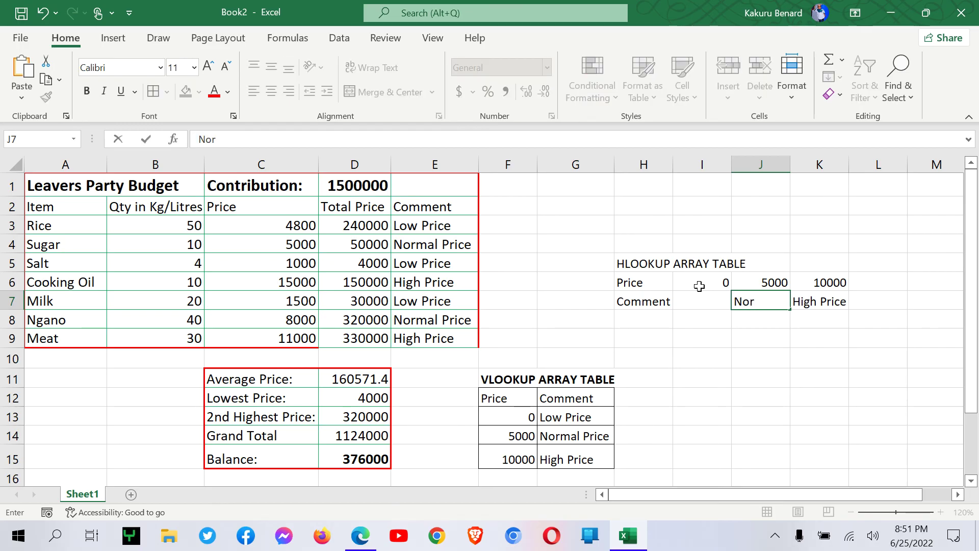
{"action": "type", "text": "mal Price"}
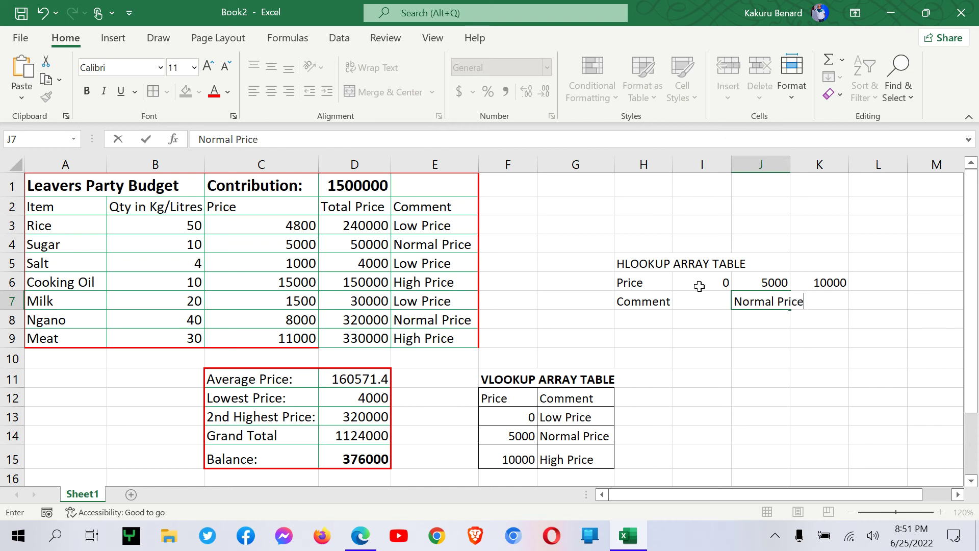
{"action": "key", "text": "Left"}
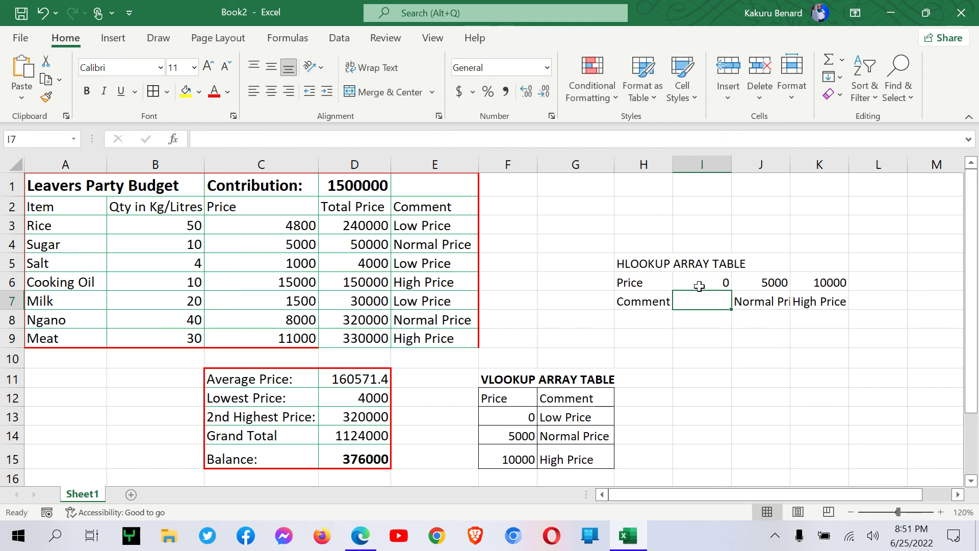
{"action": "type", "text": "L"}
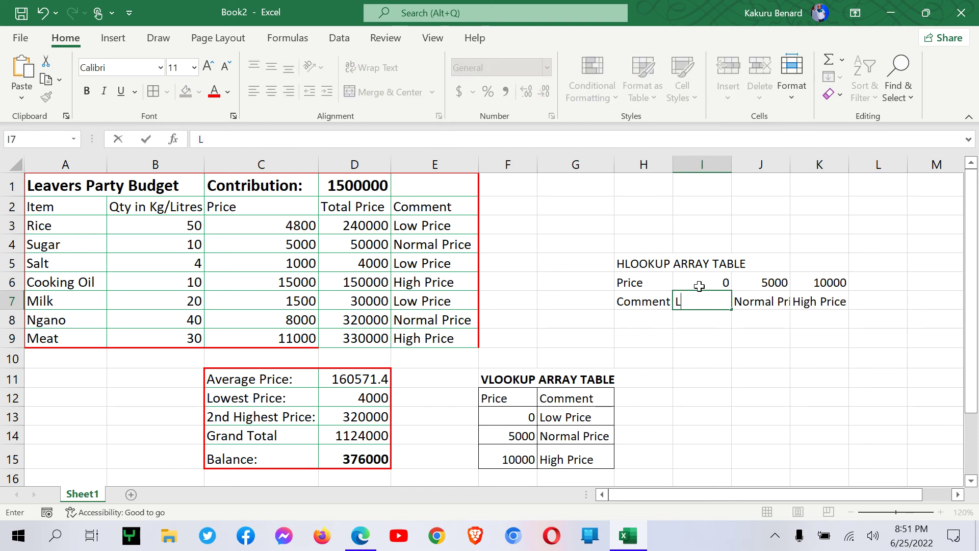
{"action": "type", "text": "ow Price"}
- Auto-fit columns J and K to fit the Normal Price and High Price comments
{"action": "left_click", "coordinate": [712, 357]}
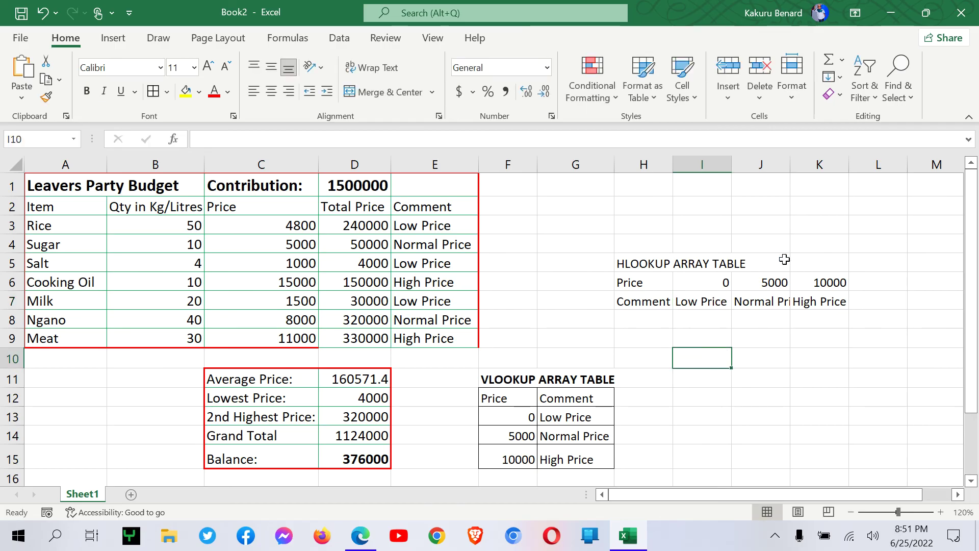
{"action": "double_click", "coordinate": [792, 164]}
{"action": "double_click", "coordinate": [868, 163]}
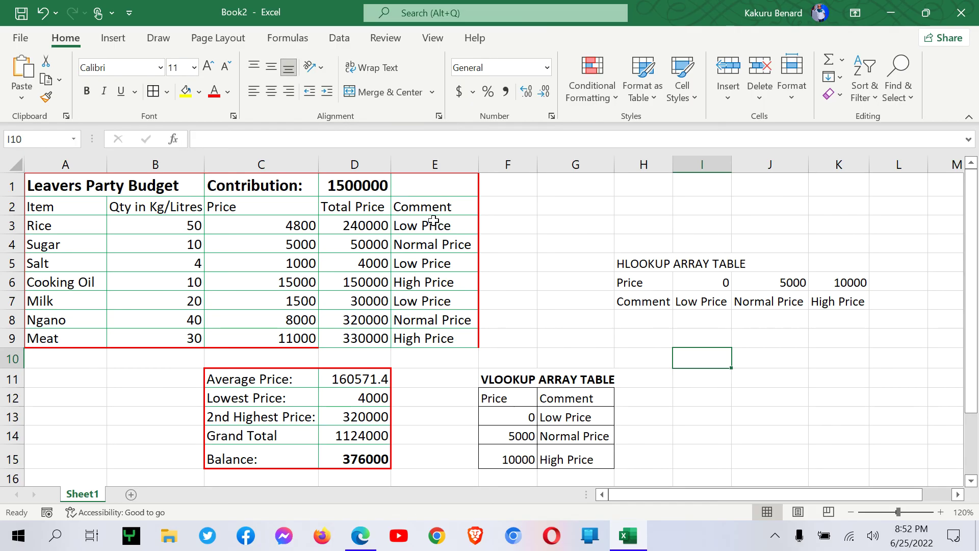
- Delete the old VLOOKUP Comment values from E3:E9
{"action": "left_click_drag", "start_coordinate": [630, 281], "coordinate": [852, 297]}
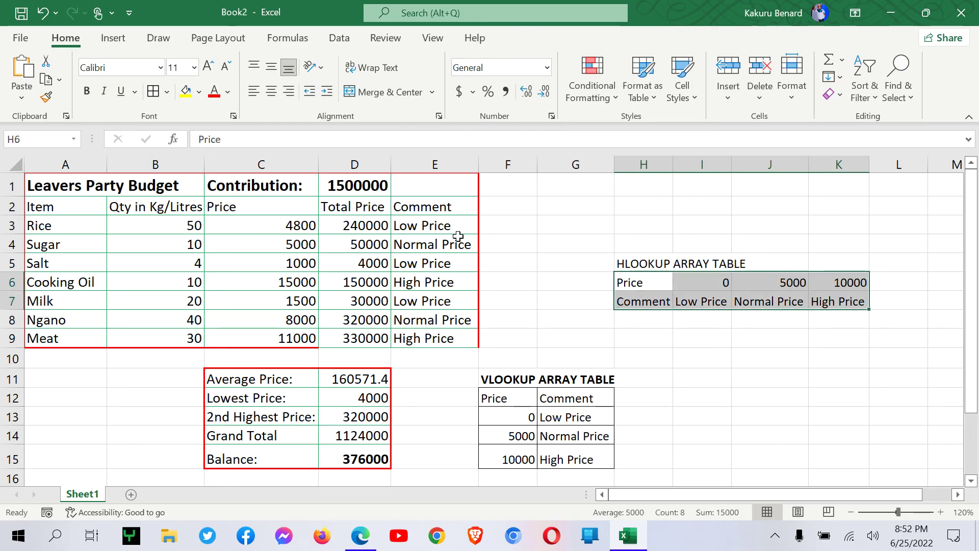
{"action": "left_click_drag", "start_coordinate": [437, 225], "coordinate": [439, 342]}
{"action": "key", "text": "Delete"}
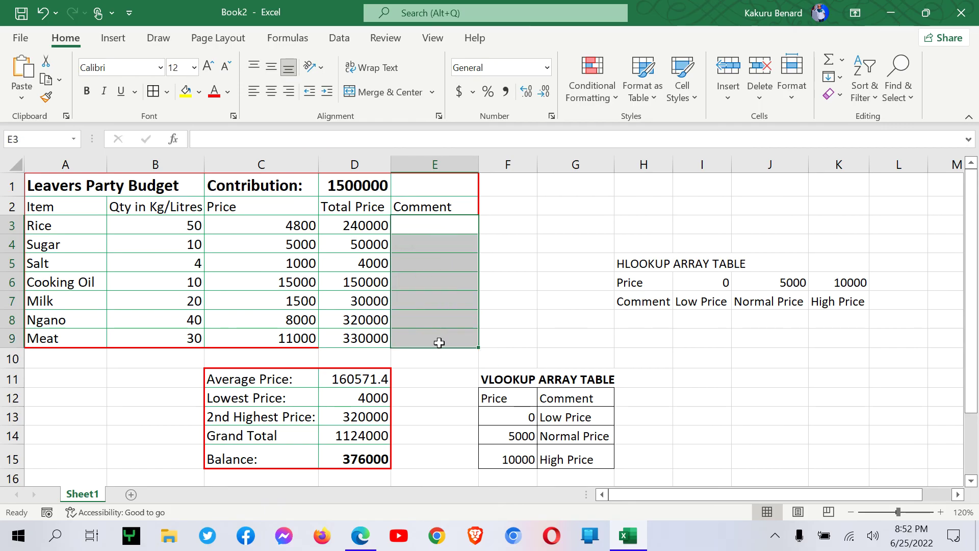
- Write =HLOOKUP(C3,I6:K7,2) in E3, looking up Rice's price in the table
{"action": "left_click", "coordinate": [441, 227]}
{"action": "type", "text": "="}
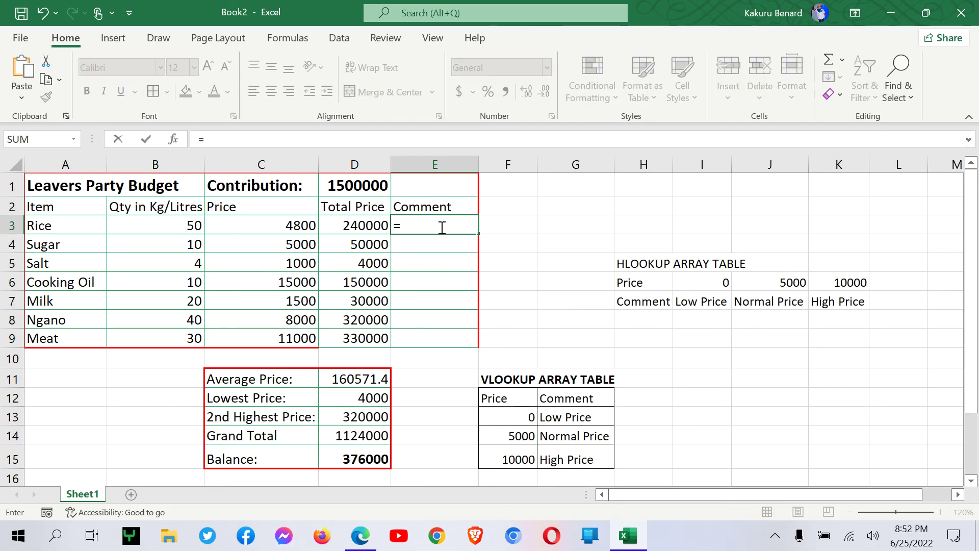
{"action": "type", "text": "HLOO"}
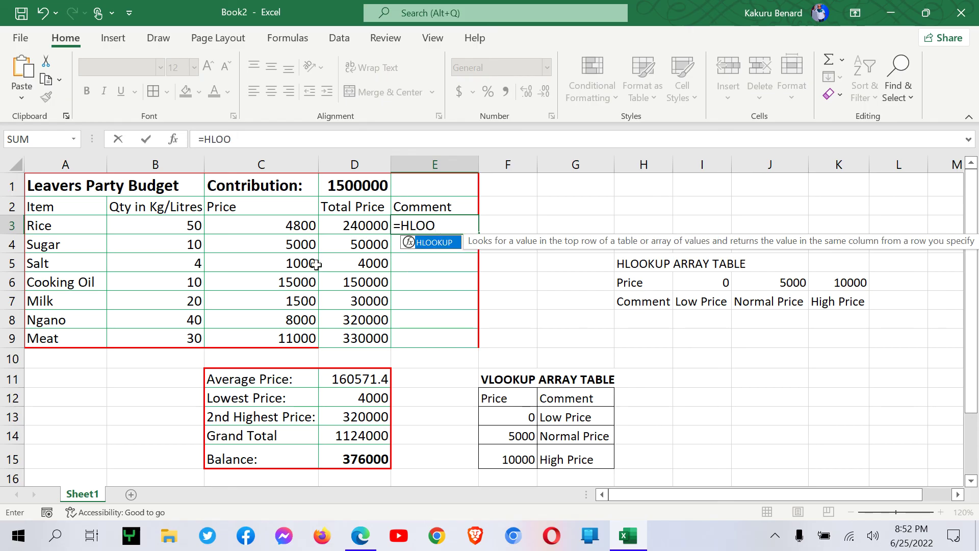
{"action": "double_click", "coordinate": [430, 243]}
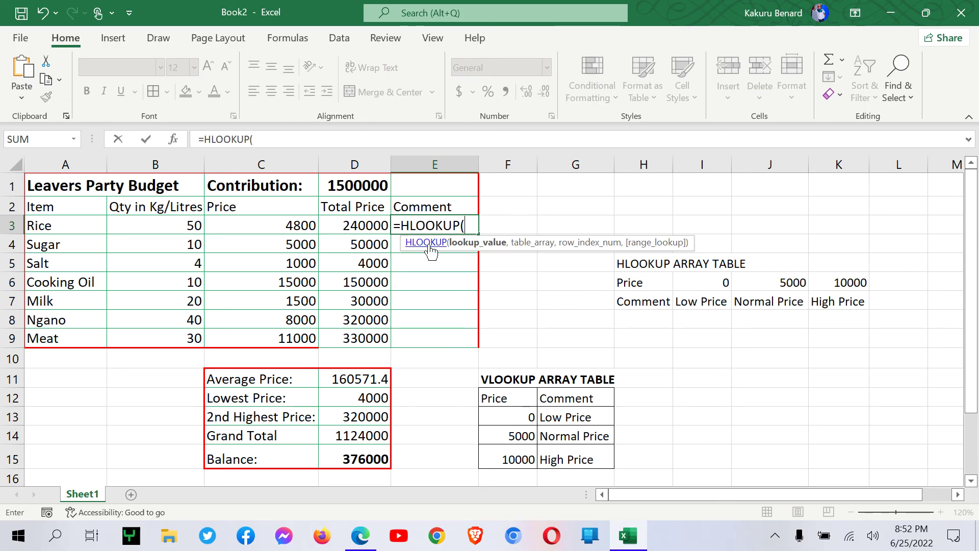
{"action": "left_click", "coordinate": [276, 225]}
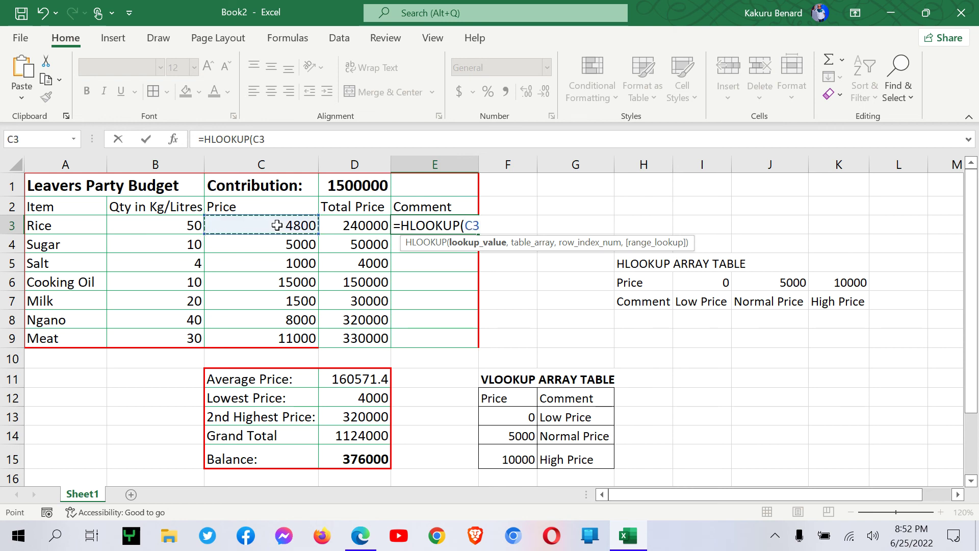
{"action": "type", "text": ","}
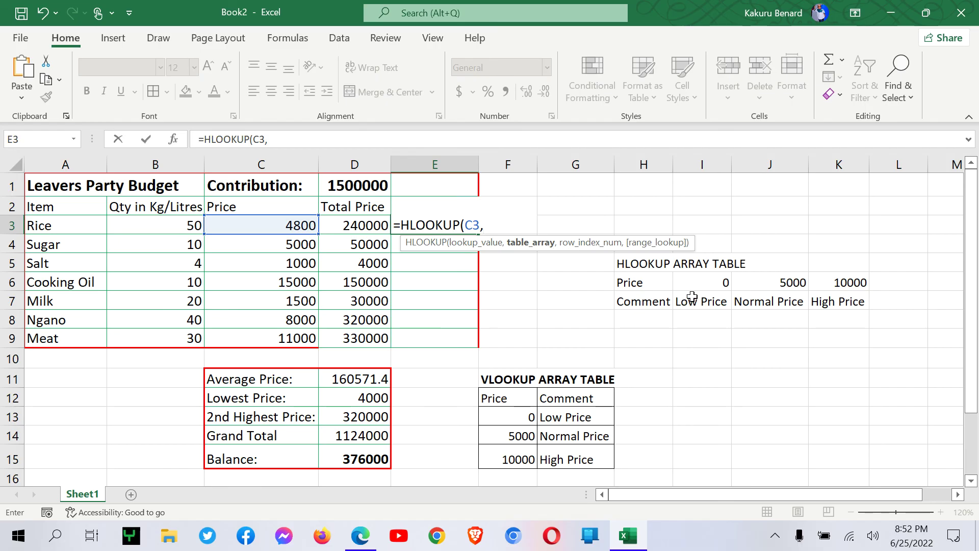
{"action": "left_click", "coordinate": [716, 282]}
{"action": "left_click_drag", "start_coordinate": [716, 282], "coordinate": [830, 313]}
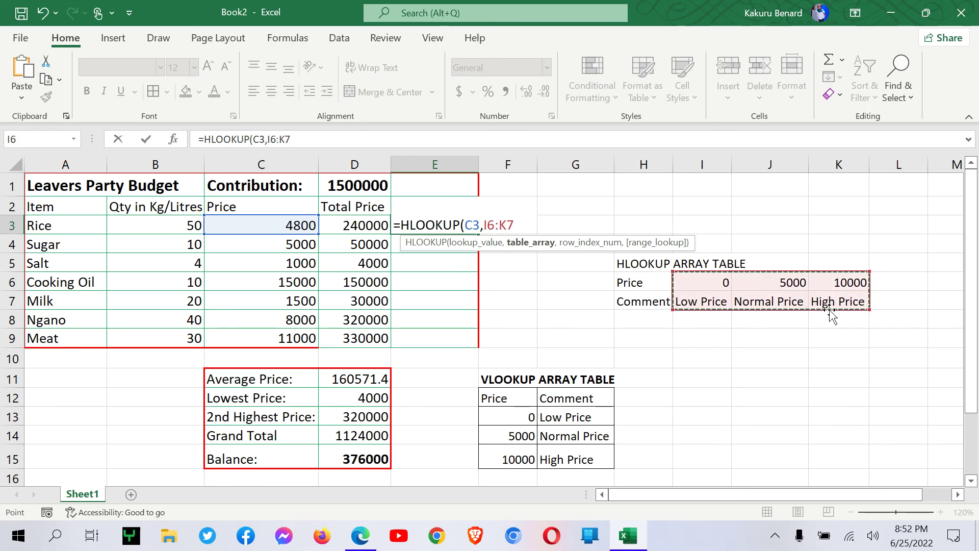
{"action": "type", "text": ","}
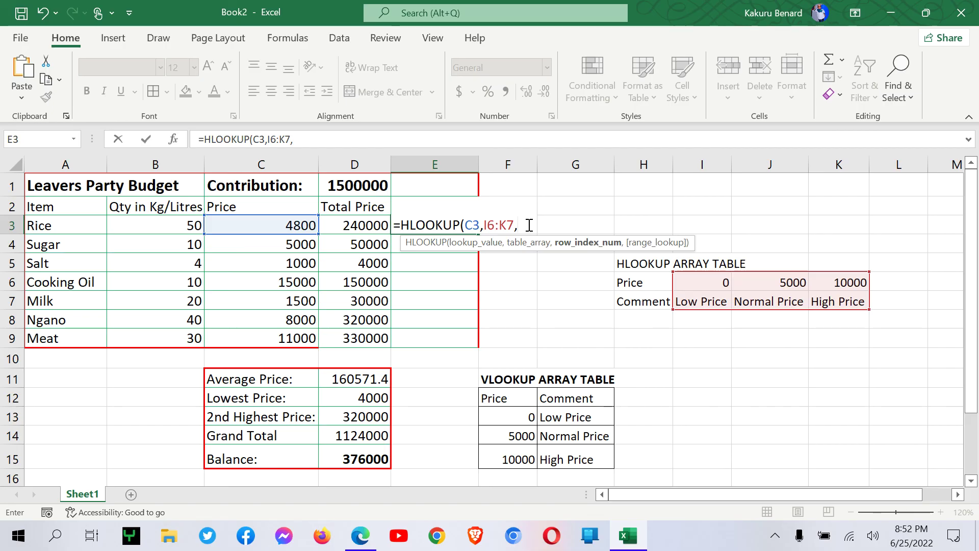
{"action": "type", "text": "2)"}
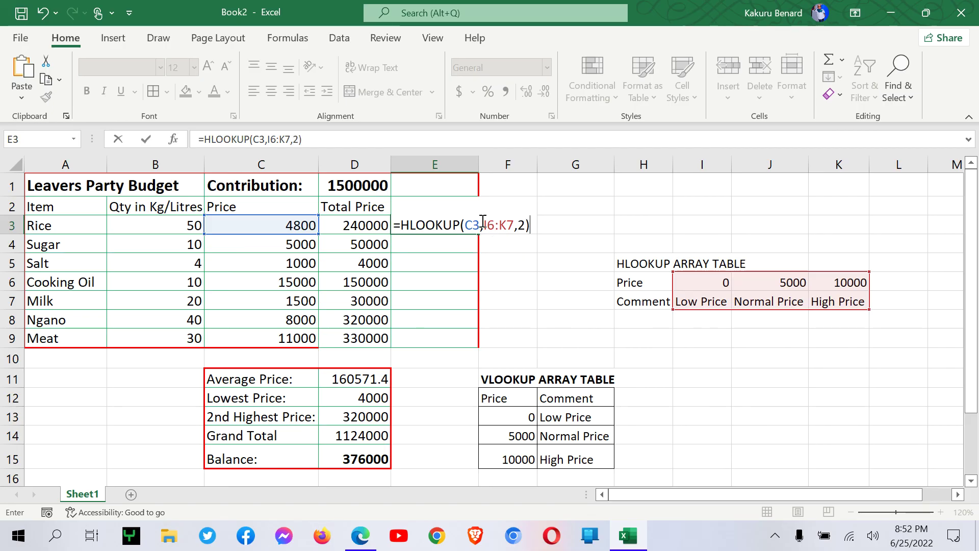
- Lock the range as $I$6:$K$7 with F4 and fill the formula down to E9
{"action": "left_click_drag", "start_coordinate": [483, 224], "coordinate": [515, 224]}
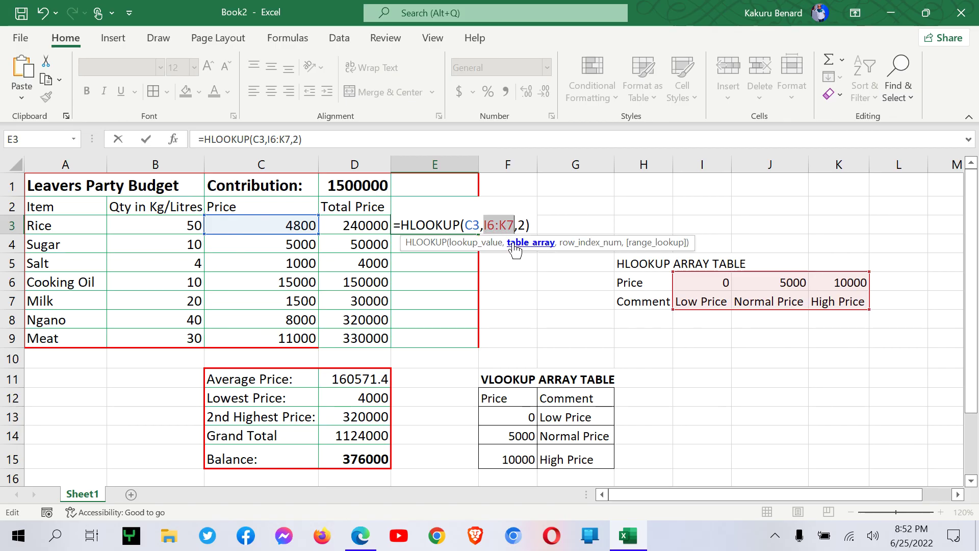
{"action": "key", "text": "F4"}
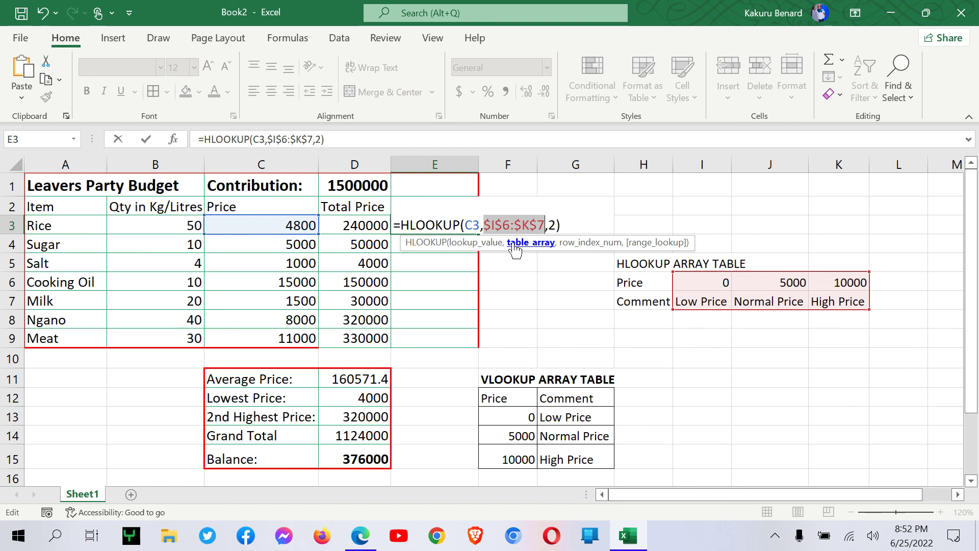
{"action": "key", "text": "ctrl+Return"}
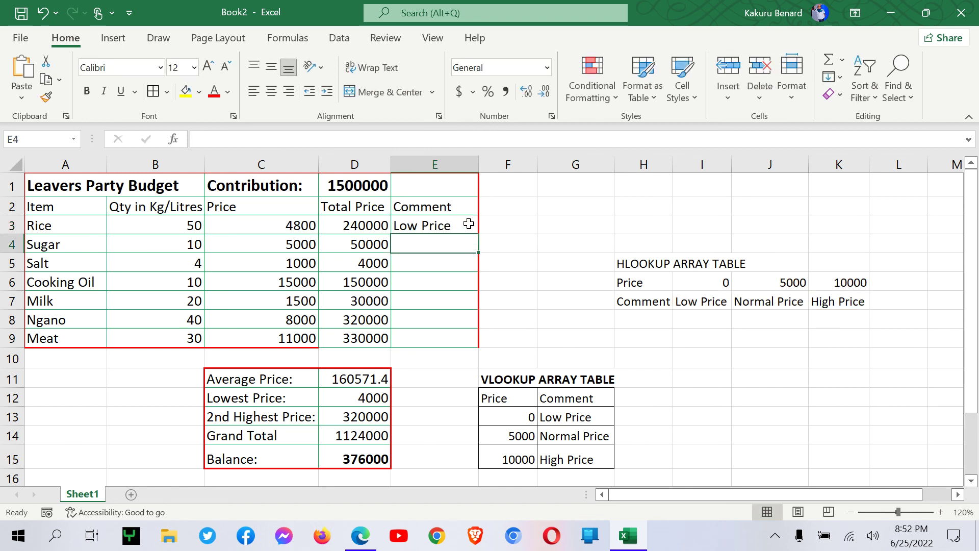
{"action": "left_click_drag", "start_coordinate": [479, 233], "coordinate": [468, 342]}
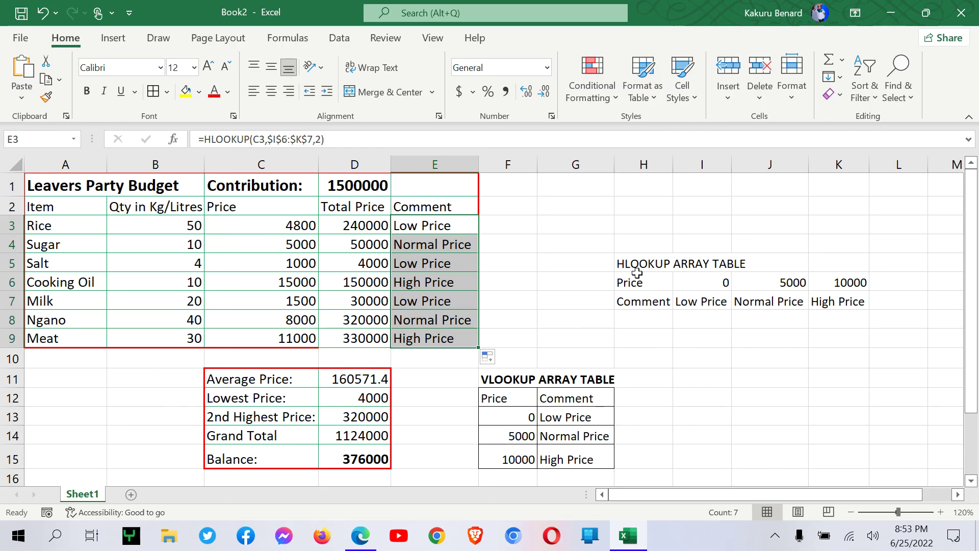
{"action": "left_click_drag", "start_coordinate": [637, 273], "coordinate": [833, 298]}
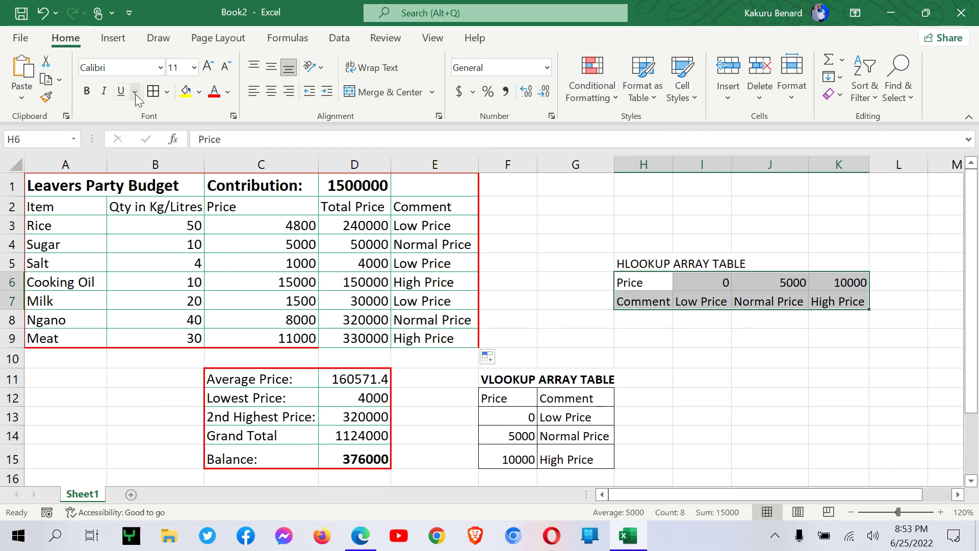
- Apply All Borders to H6:K7 and make the HLOOKUP ARRAY TABLE title in H5 bold
{"action": "left_click", "coordinate": [156, 93]}
{"action": "left_click", "coordinate": [741, 387]}
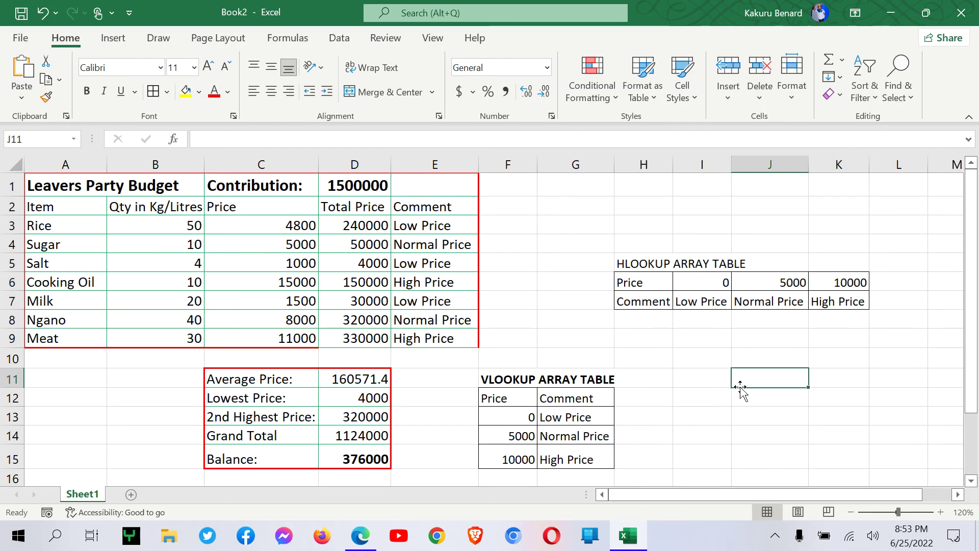
{"action": "left_click", "coordinate": [625, 263]}
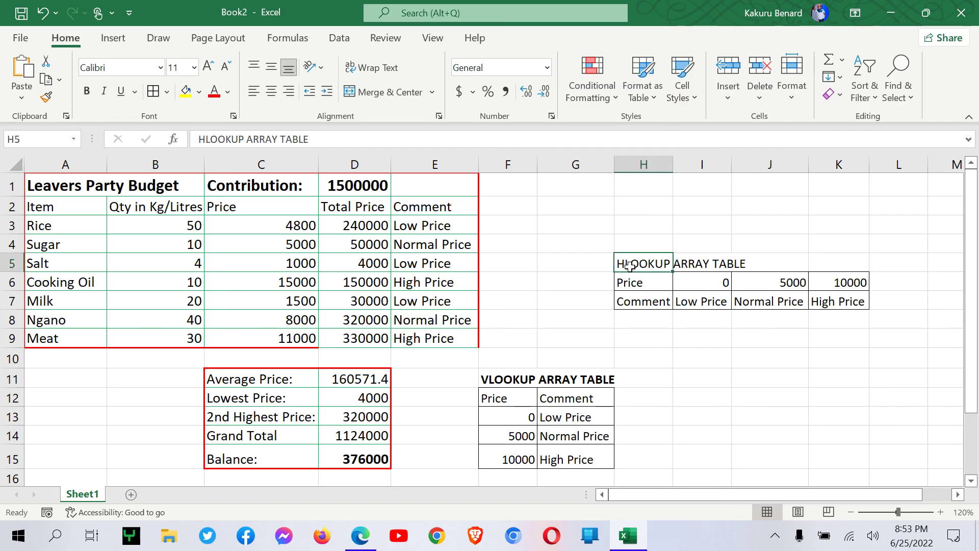
{"action": "left_click", "coordinate": [87, 91]}
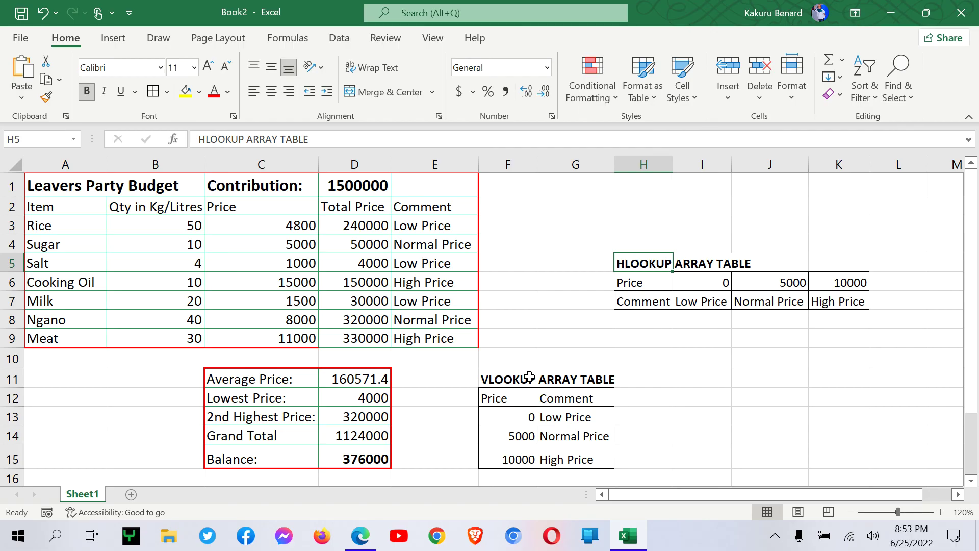
{"action": "left_click", "coordinate": [720, 399]}
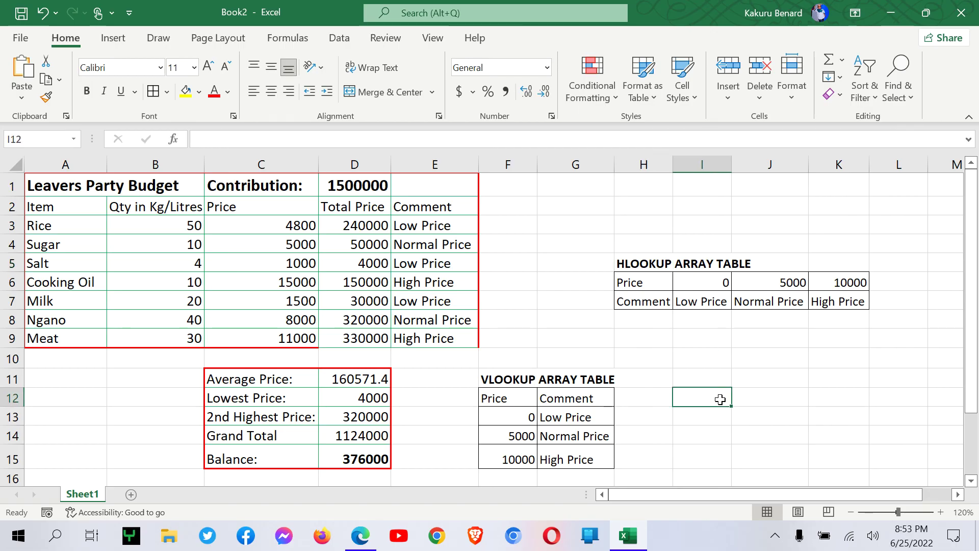